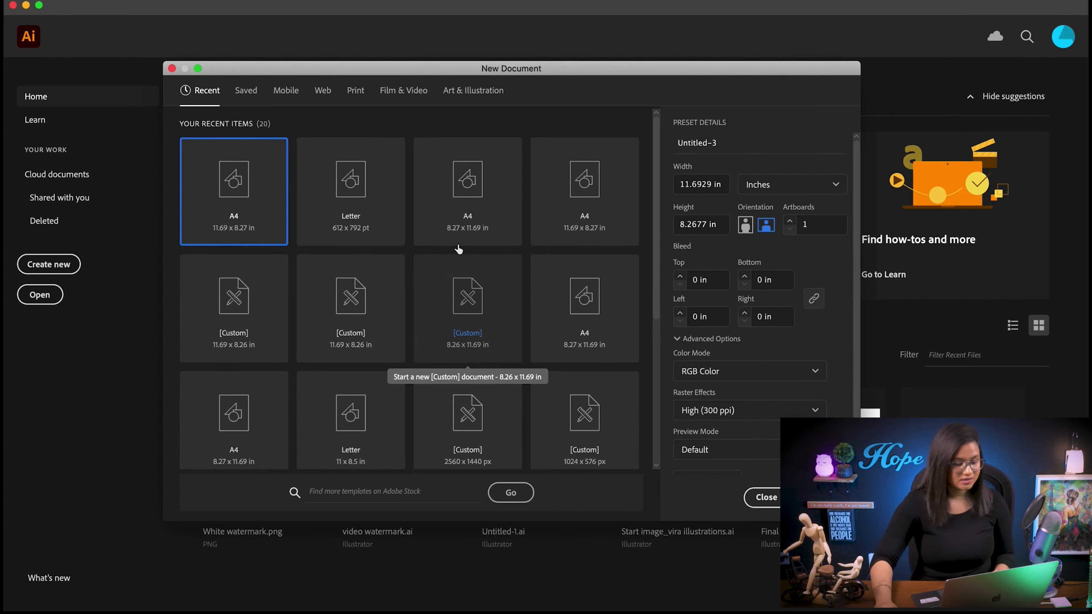
Step: Show the print presets for a new document and choose one of them
click(355, 91)
click(369, 206)
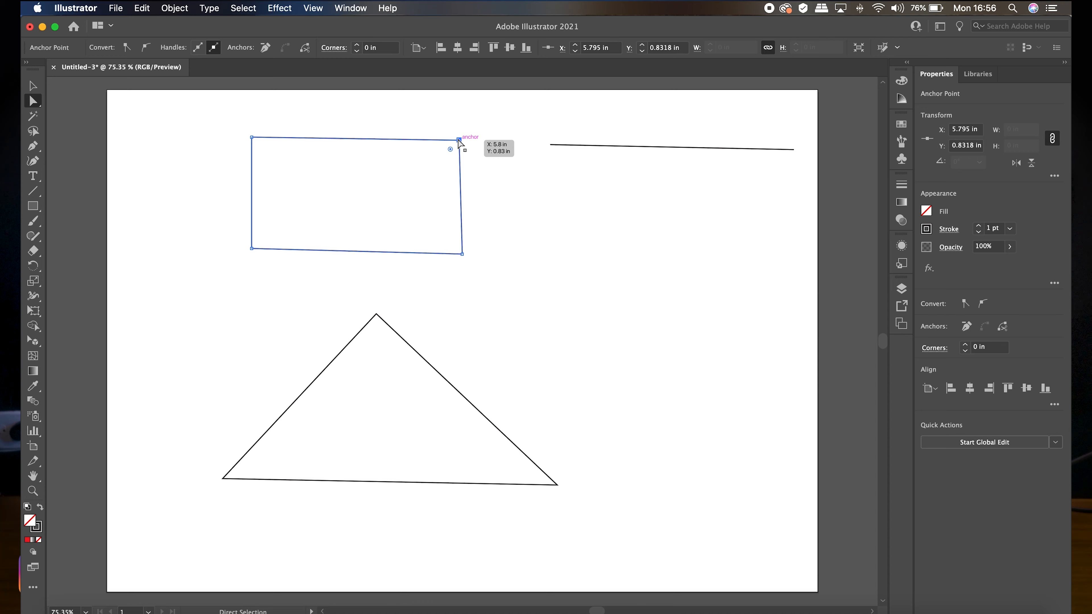
Step: Reshape the rectangle by moving its upper-right anchor point inward
mouse_move(461, 138)
mouse_down()
mouse_move(317, 235)
mouse_move(287, 263)
mouse_move(285, 282)
mouse_up()
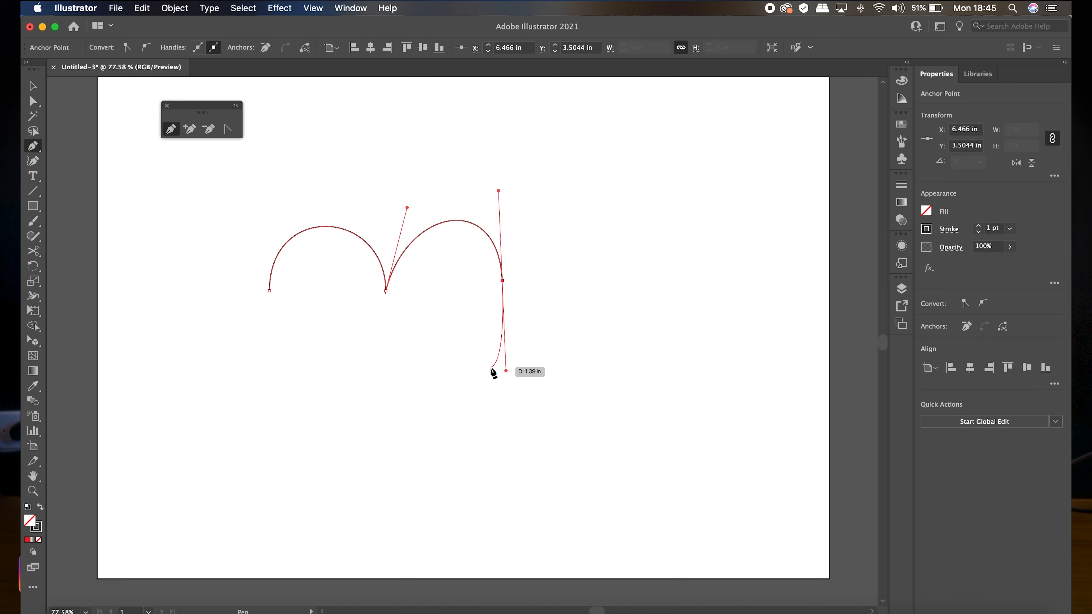
Step: Complete the heart outline with the Pen tool, adding its lower tip and closing it at the starting anchor
drag(494, 371, 504, 370)
mouse_move(386, 429)
mouse_down()
mouse_move(288, 315)
mouse_move(492, 293)
mouse_move(272, 293)
mouse_move(263, 178)
mouse_up()
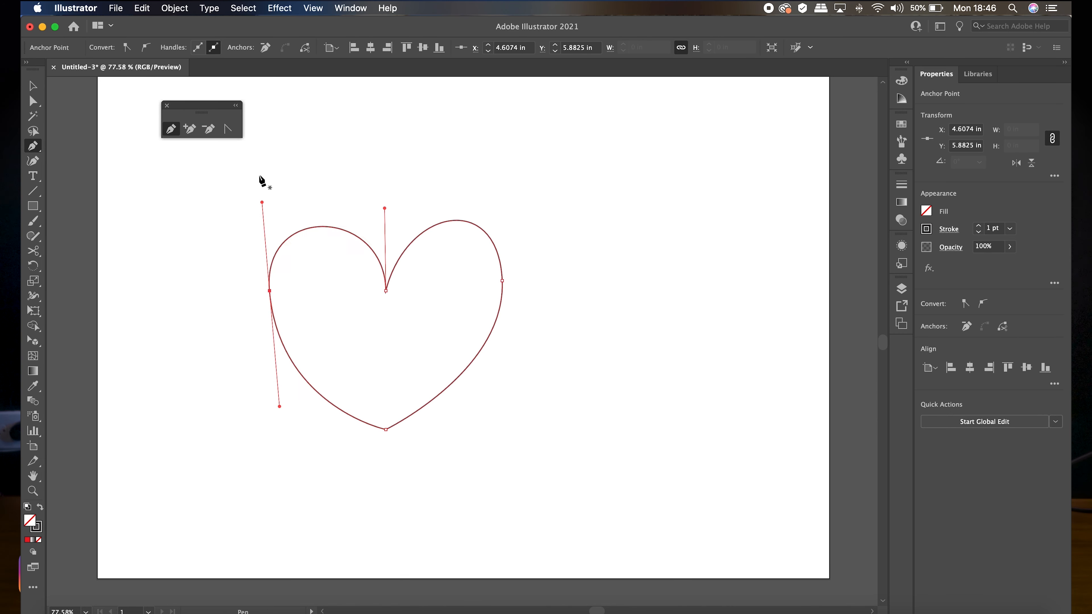
super+click(616, 298)
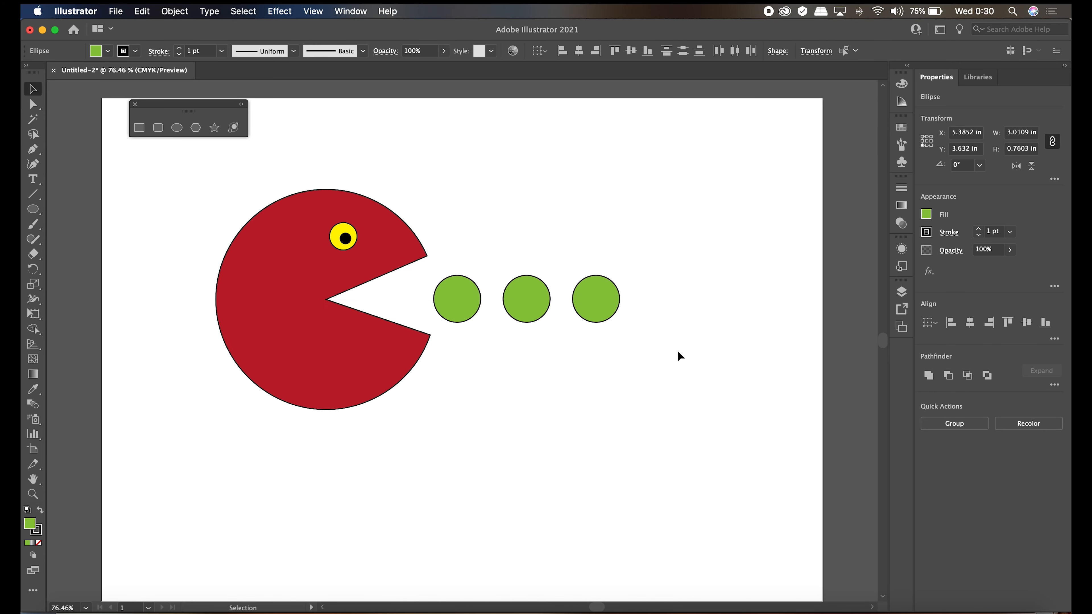
Step: Move the selected shapes lower on the artboard, choose another fill for them and deselect
key(super+a)
drag(437, 276, 430, 511)
click(108, 51)
click(64, 86)
click(609, 463)
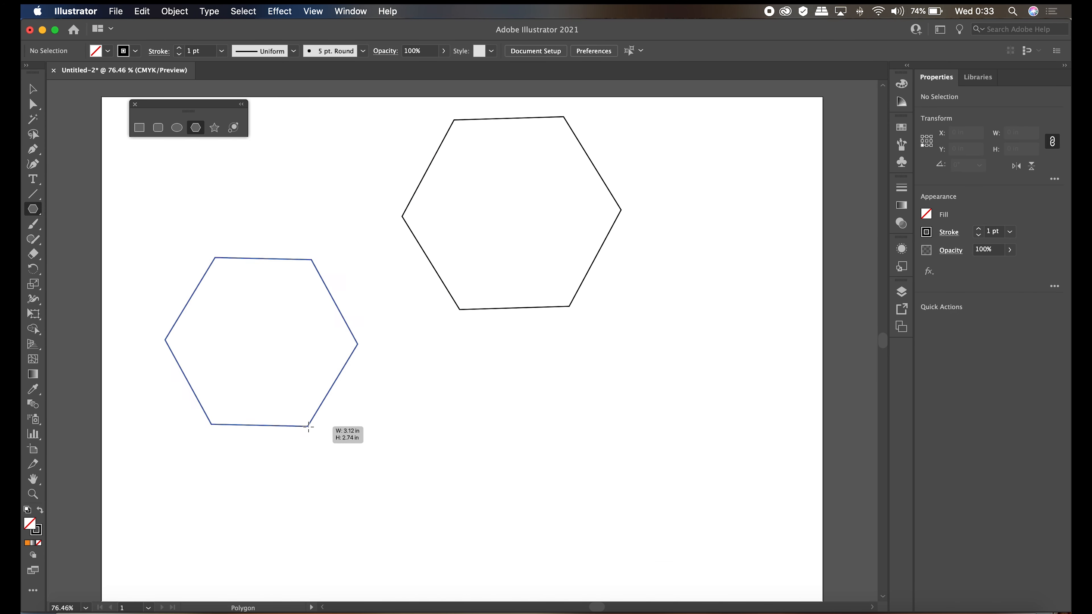
Step: Draw a polygon about 3.12 by 2.74 in beside the hexagon, raising and lowering its number of sides while sizing it
key(Up)
key(Up)
key(Up)
drag(308, 427, 312, 435)
key(Down)
key(Down)
key(Down)
key(Down)
key(Down)
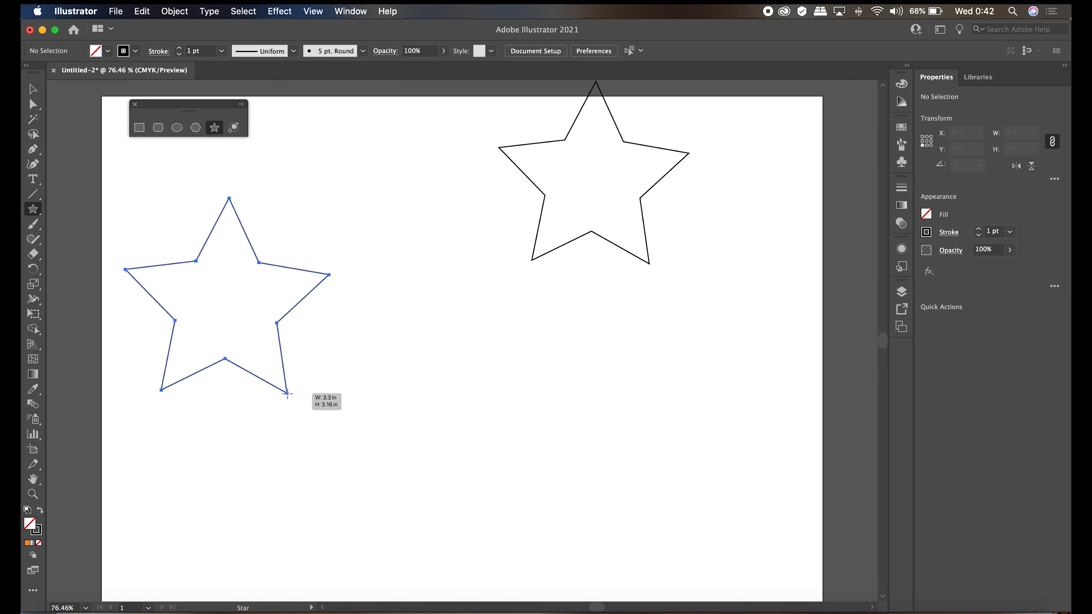
Step: Draw a star about 3.3 by 3.16 in beside the existing one, adding and removing points while sizing it
key(Up)
key(Up)
key(Up)
key(Up)
key(Up)
key(Up)
key(Up)
drag(288, 392, 285, 390)
key(Down)
key(Down)
key(Down)
key(Down)
key(Down)
key(Down)
key(Down)
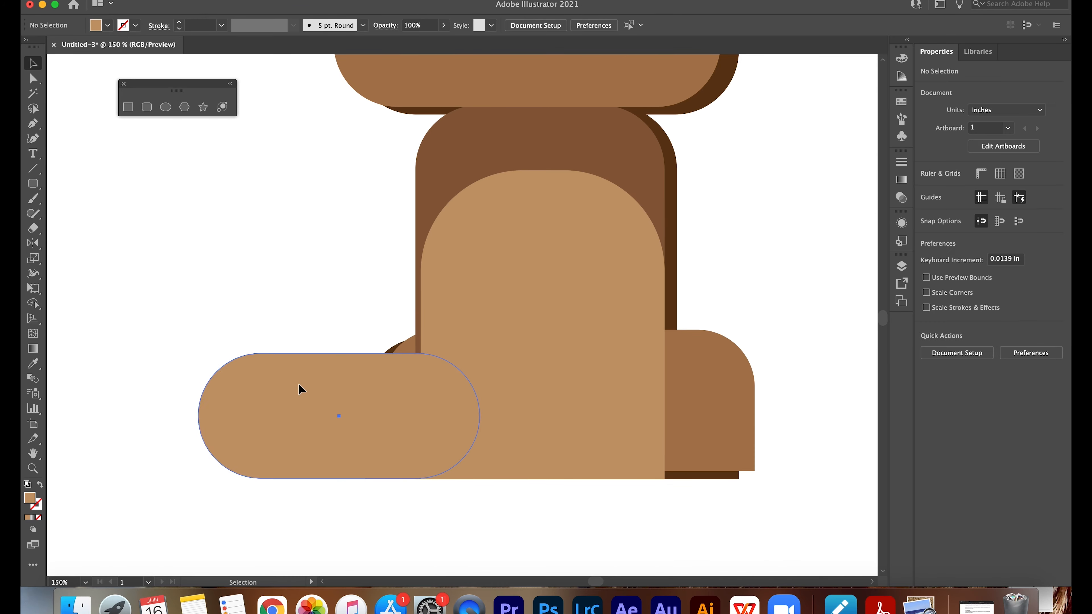
Step: Give the unfilled rounded rectangle over the foot a heavier preset stroke weight
click(222, 50)
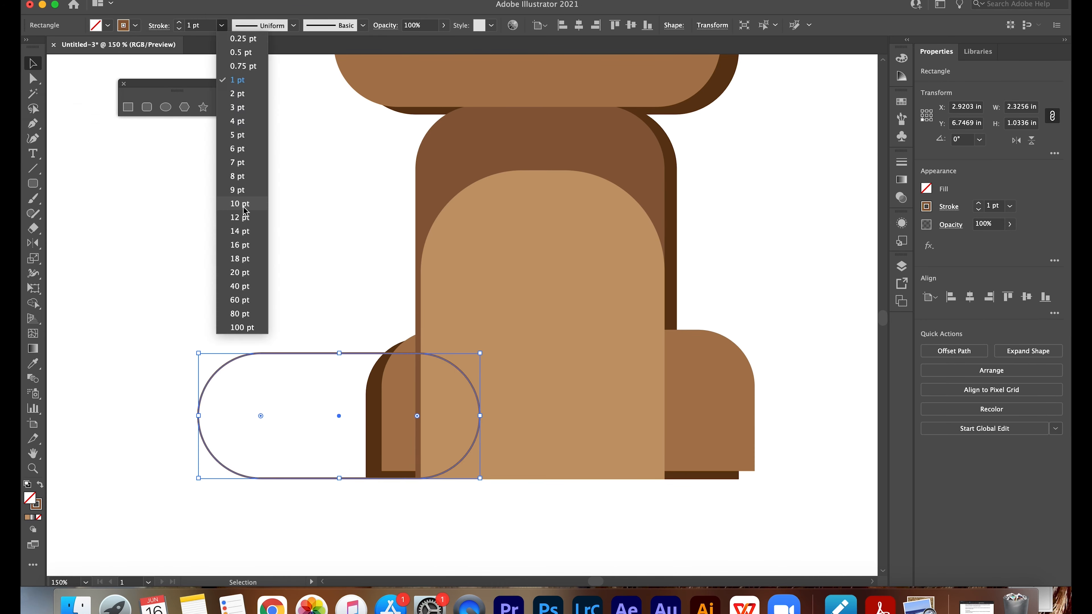
click(241, 191)
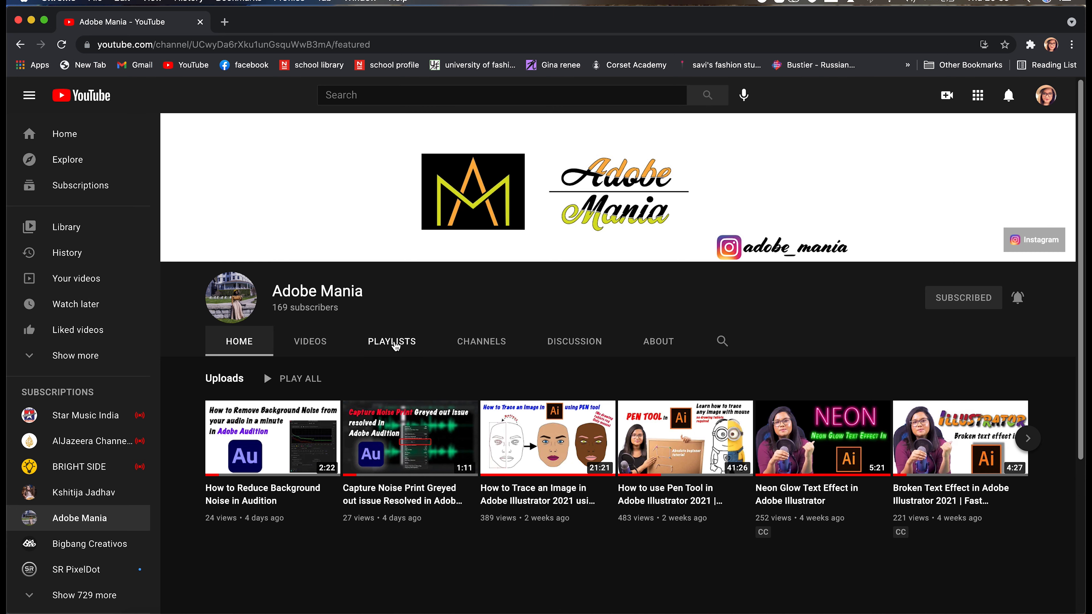
Step: In Chrome, view the Adobe Mania channel's playlists on YouTube and open the Adobe Illustrator playlist
click(392, 342)
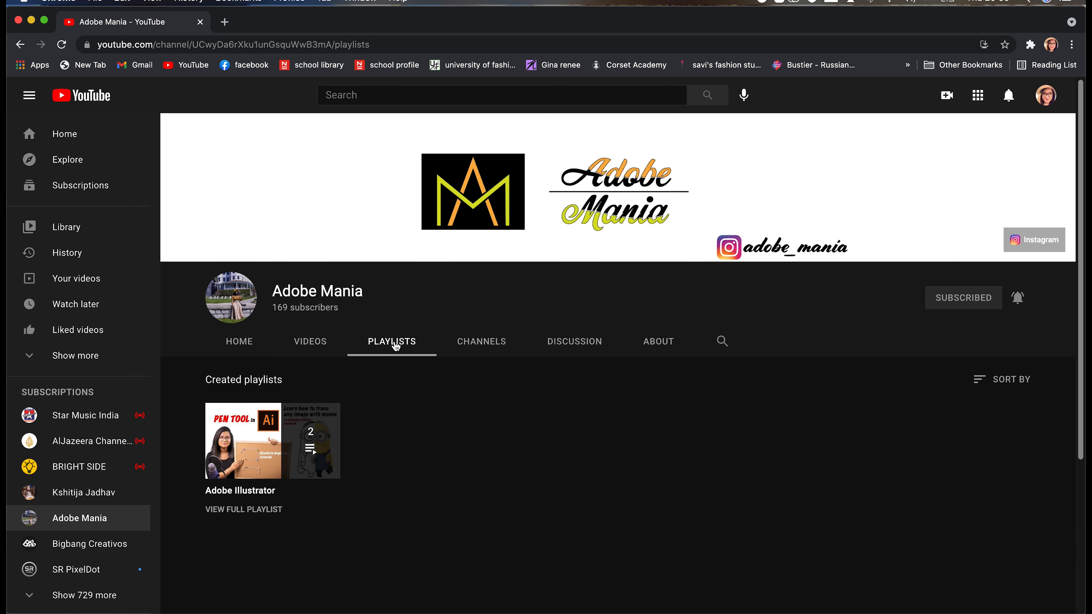
click(250, 434)
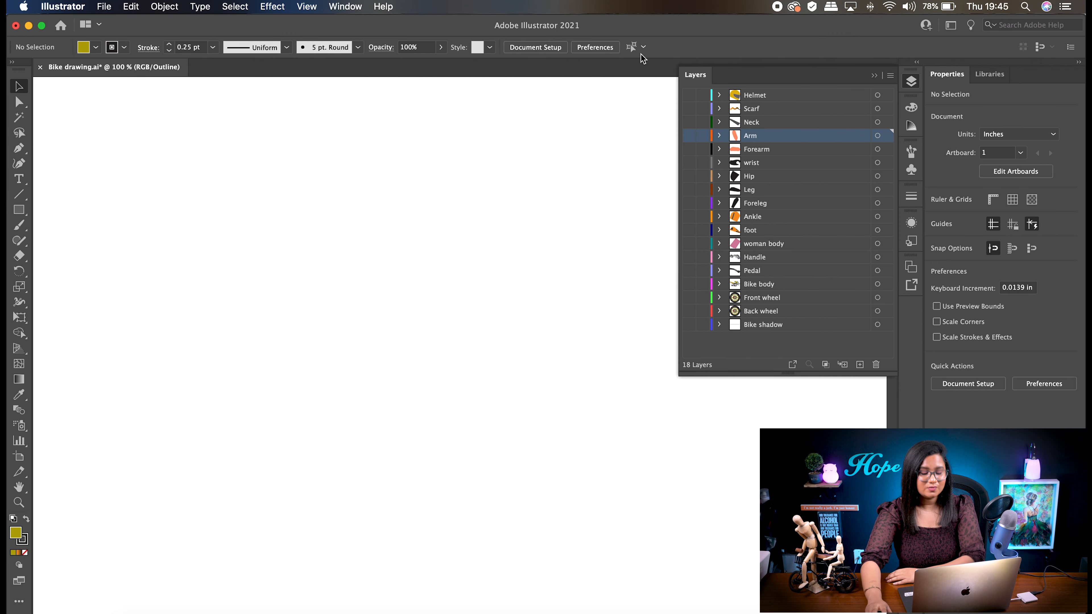
Step: In Illustrator, show the Helmet, Scarf, Neck, Arm, Forearm and wrist layers and switch the artwork to preview mode
click(689, 95)
key(super+y)
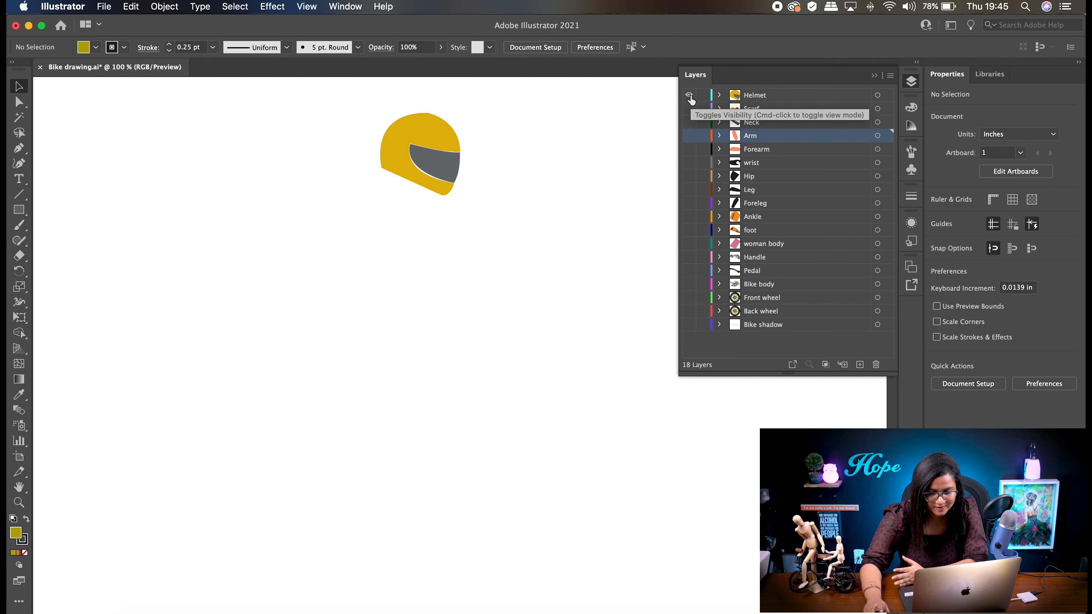
click(689, 109)
click(689, 123)
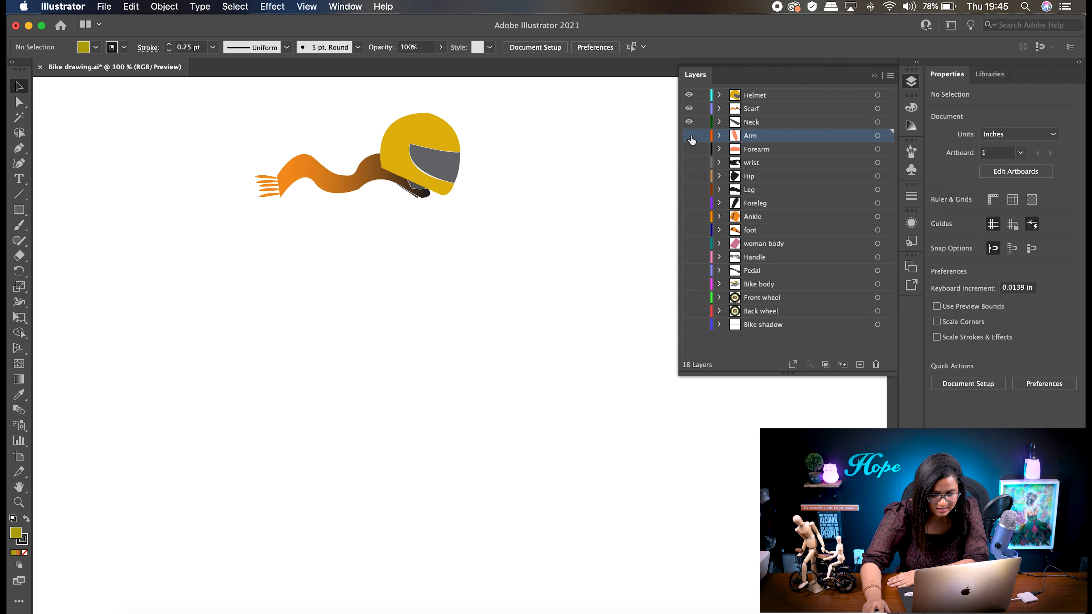
click(689, 136)
click(689, 149)
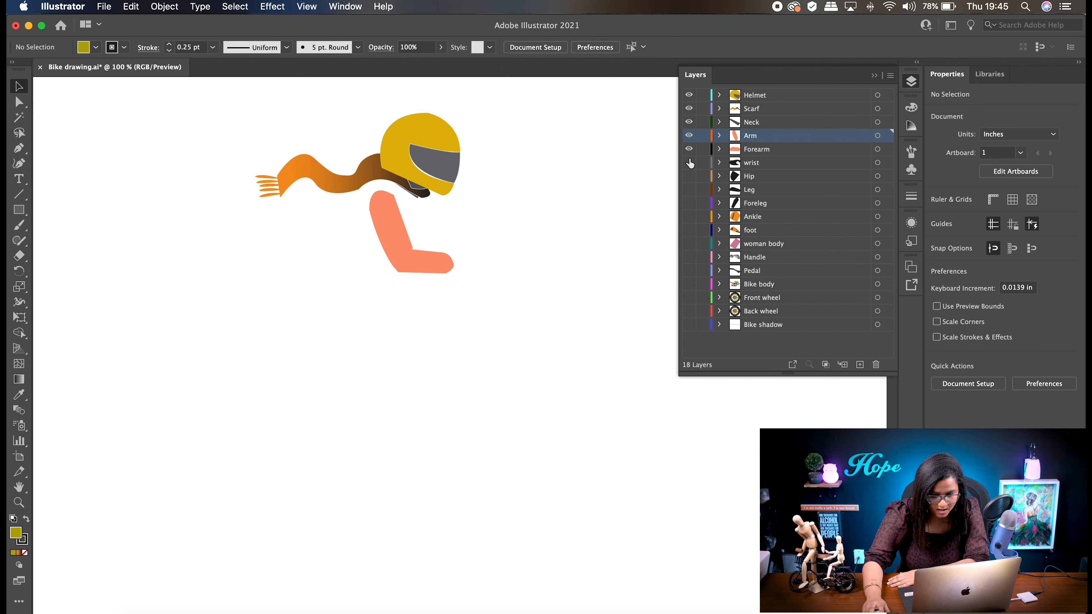
click(688, 162)
Step: Show the Hip, Leg, Foreleg, Ankle, foot and woman body layers
click(689, 176)
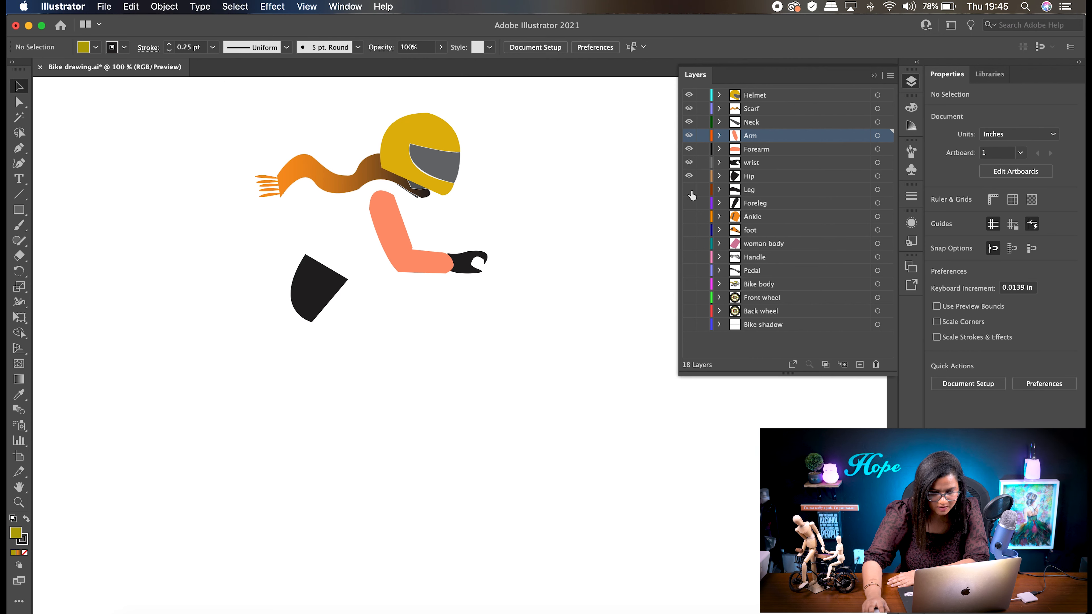
click(689, 190)
click(689, 203)
click(689, 216)
click(689, 229)
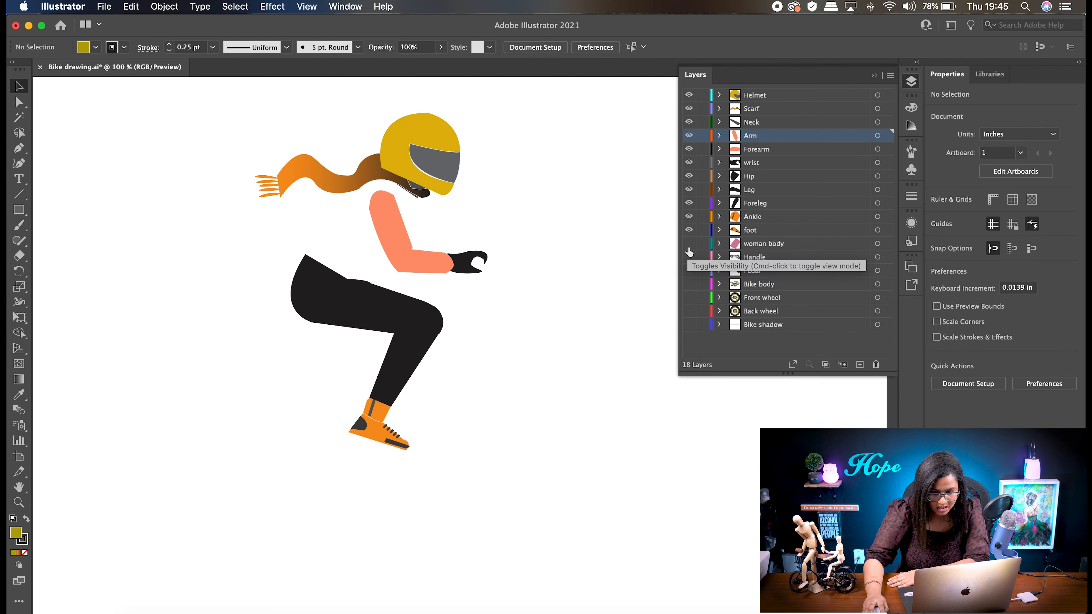
click(689, 244)
Step: Show the Handle, Pedal, Bike body, Front wheel, Back wheel and Bike shadow layers
click(689, 257)
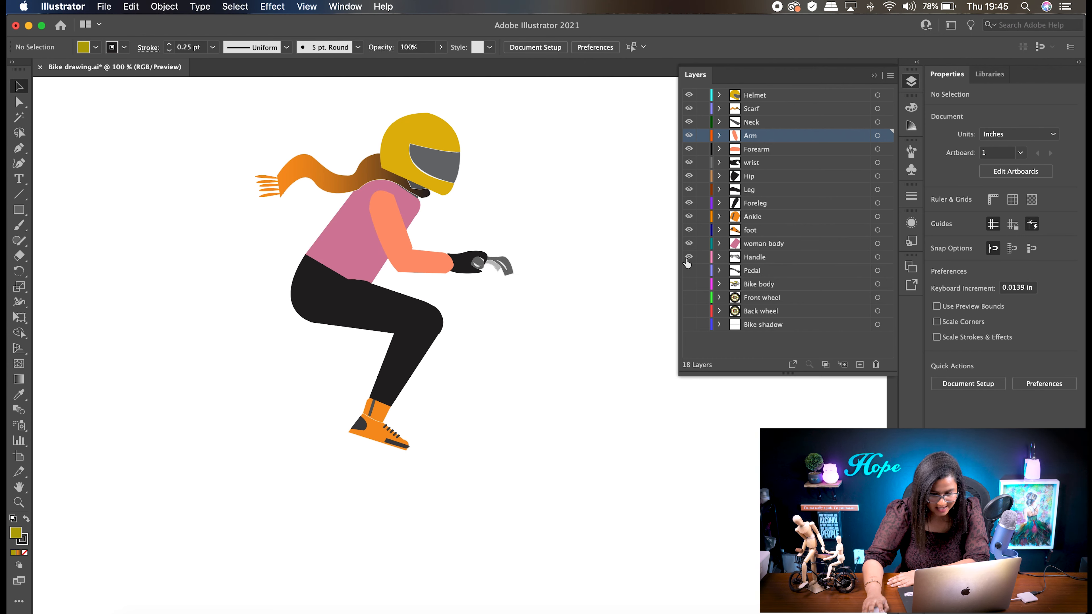
click(689, 270)
click(689, 284)
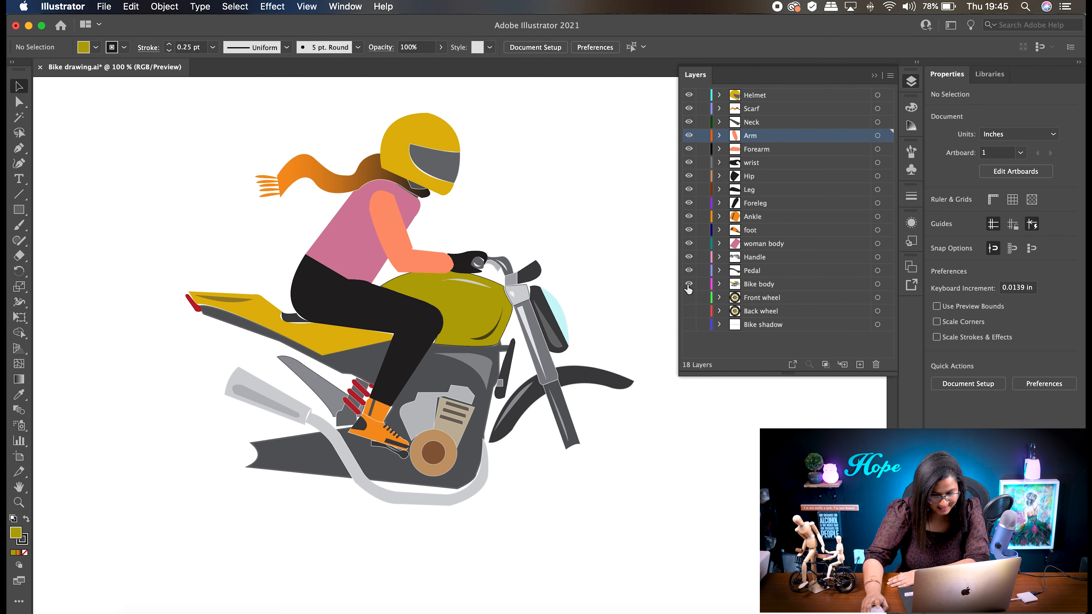
click(689, 297)
click(688, 311)
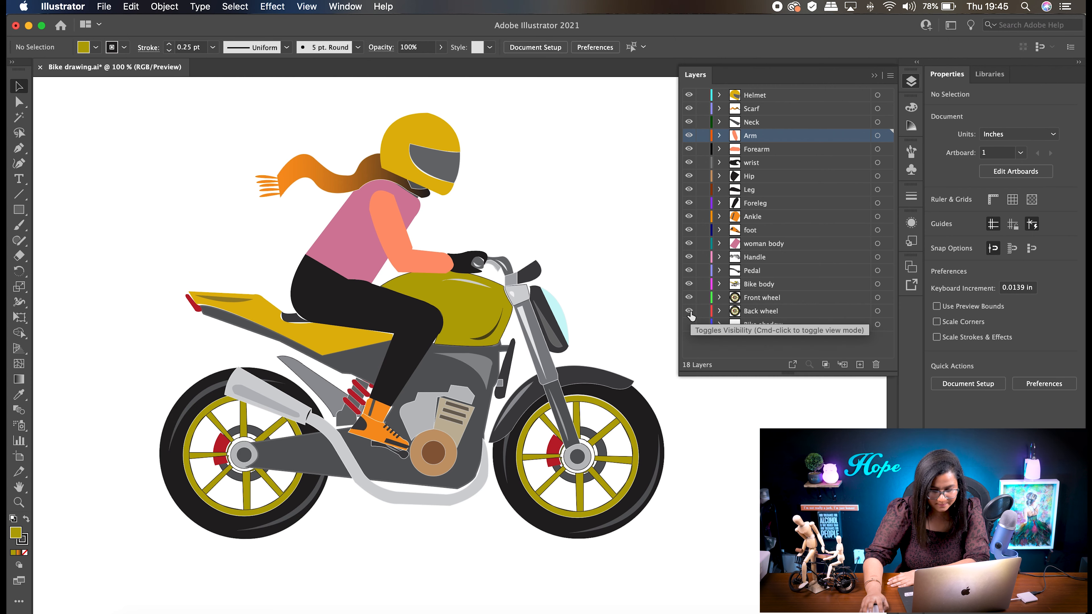
click(689, 325)
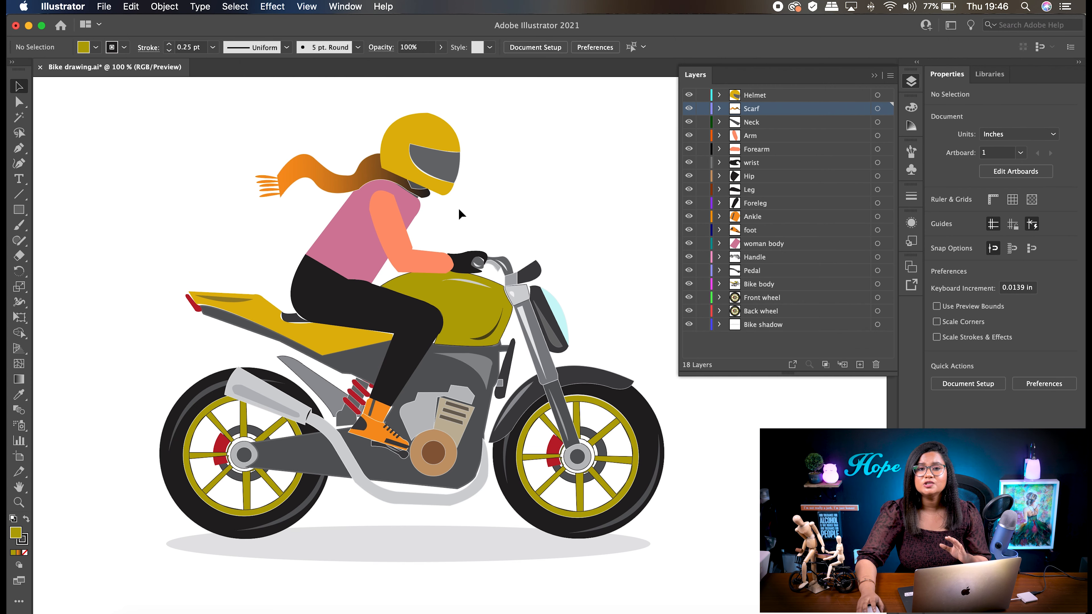
Step: Select the Helmet, Scarf and Neck layers one after another to review how the artwork is separated
click(777, 96)
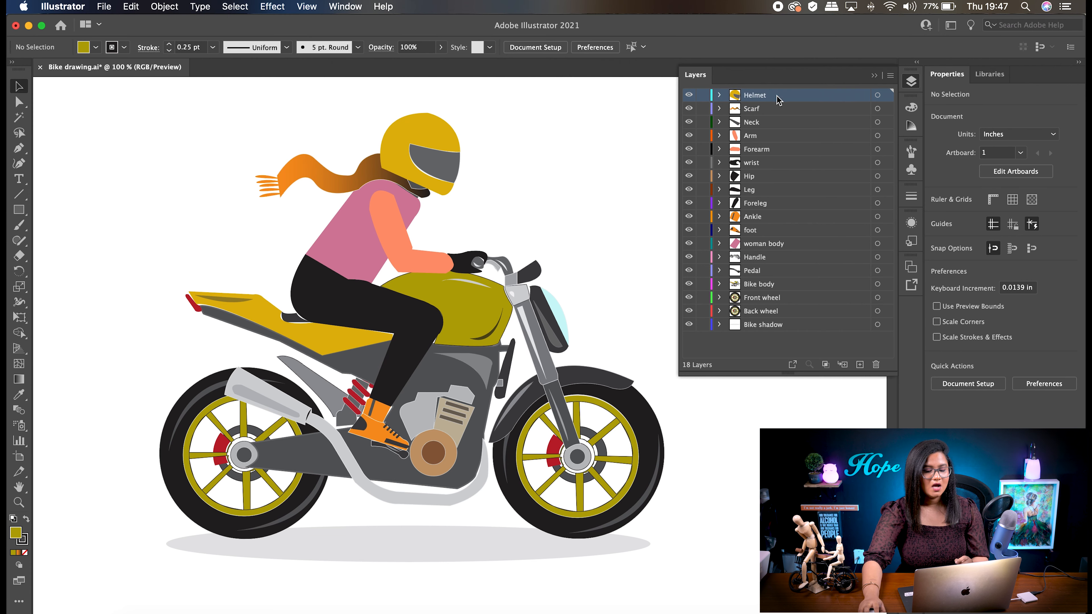
click(773, 111)
click(770, 124)
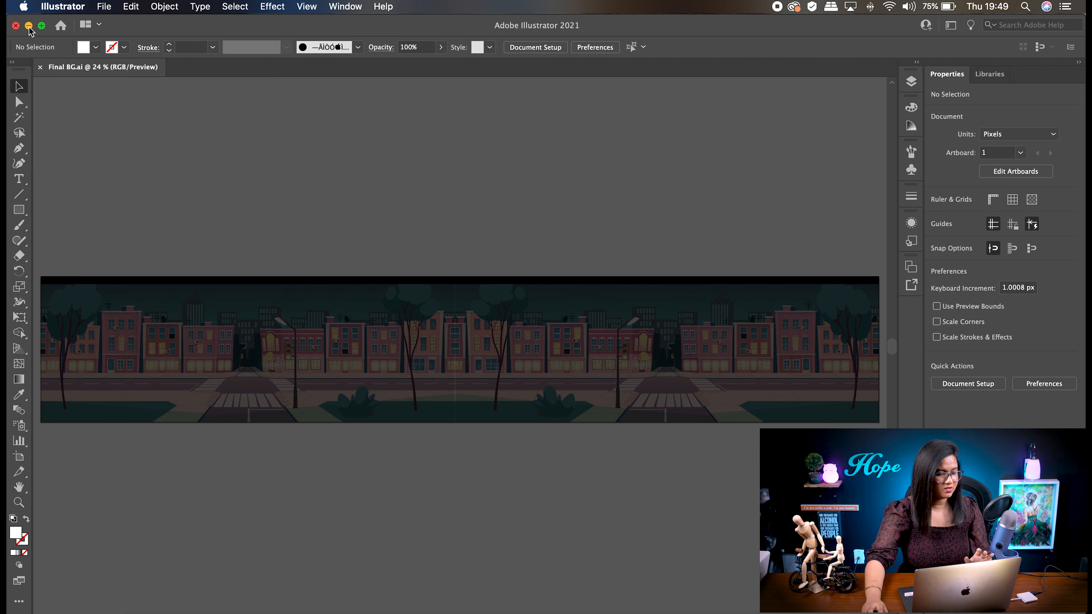
Step: Close the Final BG document and select Final BG.ai and Bike drawing.ai on the desktop
click(16, 26)
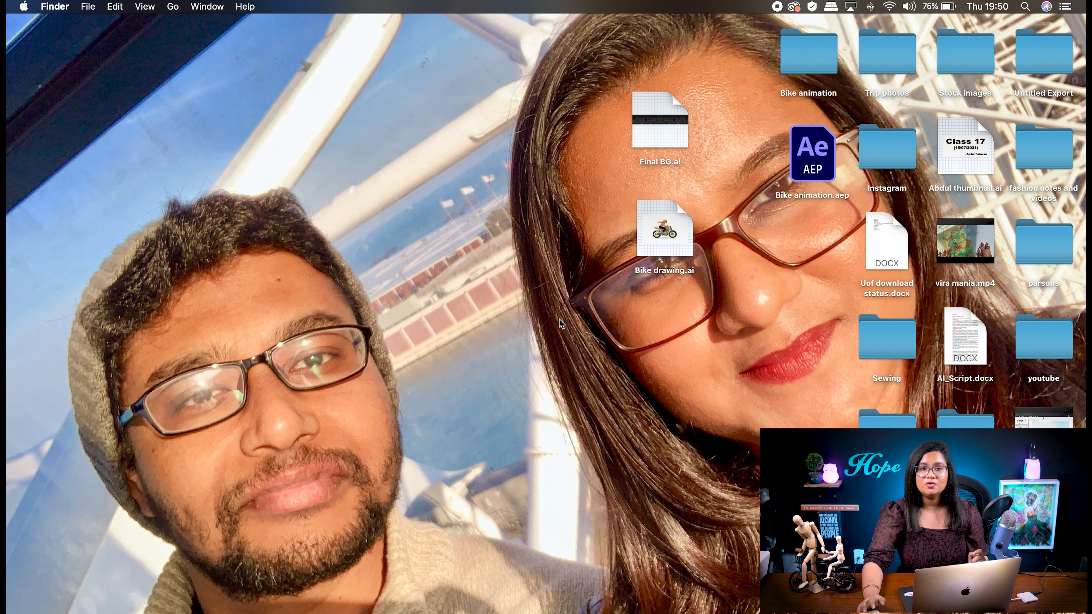
drag(705, 346, 577, 100)
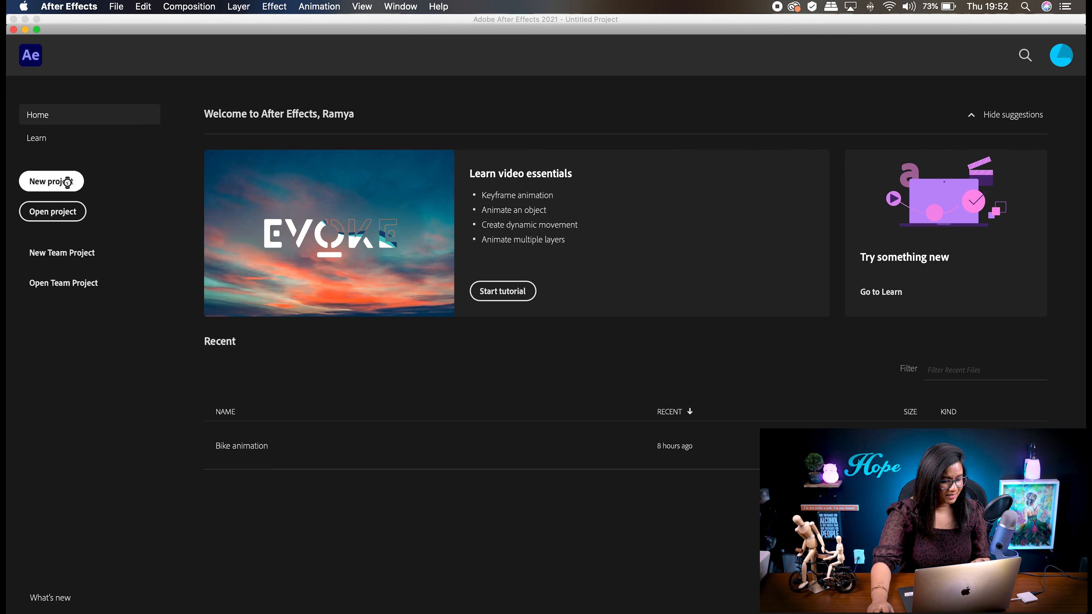
Step: In After Effects, create a new project and import Bike drawing.ai and Final BG.ai as Composition - Retain Layer Sizes
click(67, 182)
double_click(63, 208)
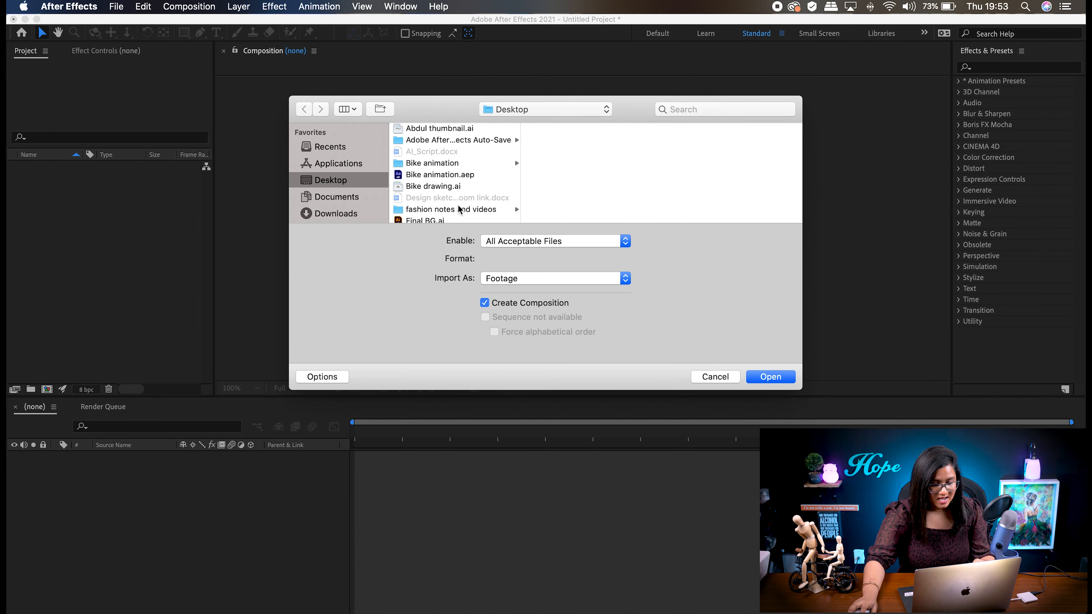
click(431, 187)
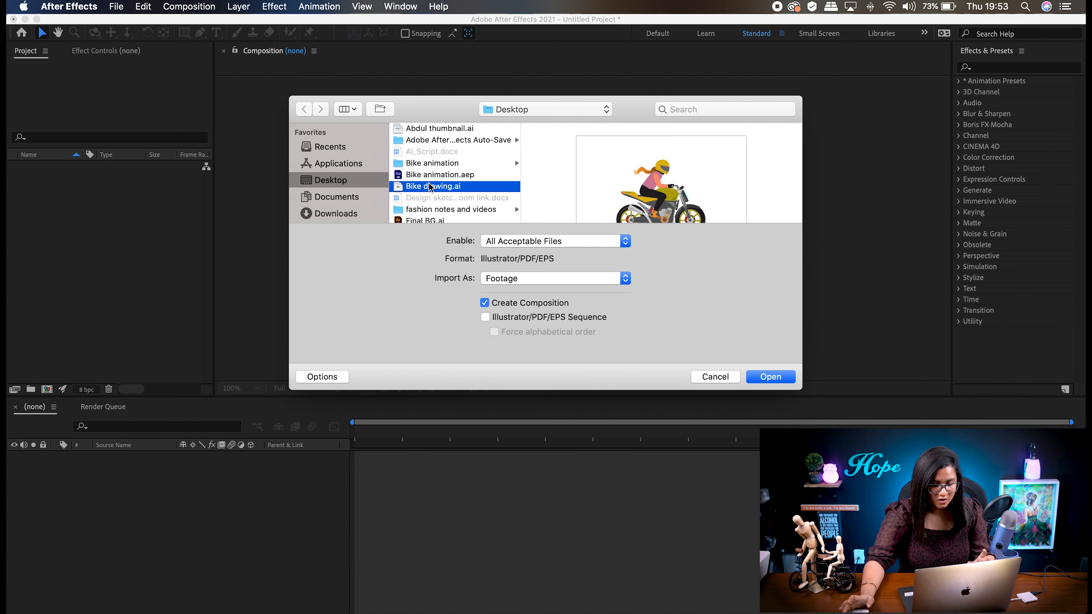
super+click(422, 220)
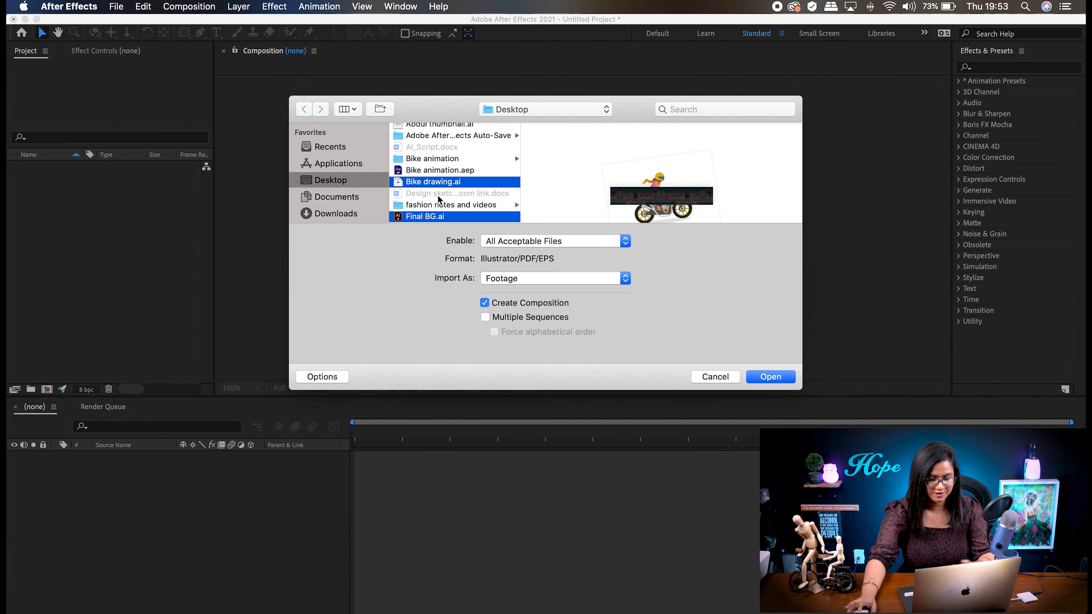
click(626, 280)
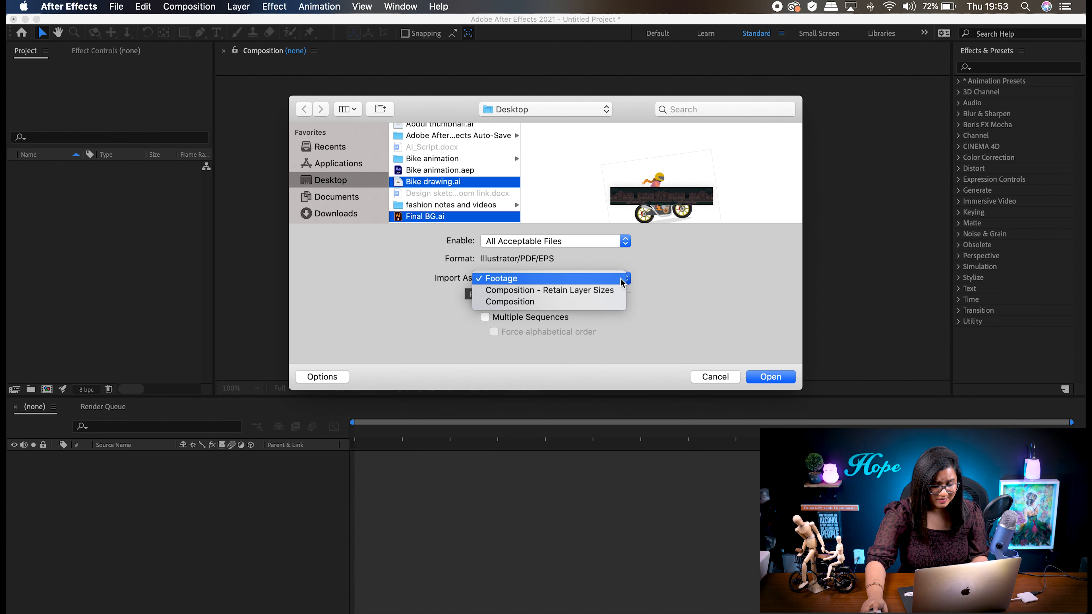
click(585, 293)
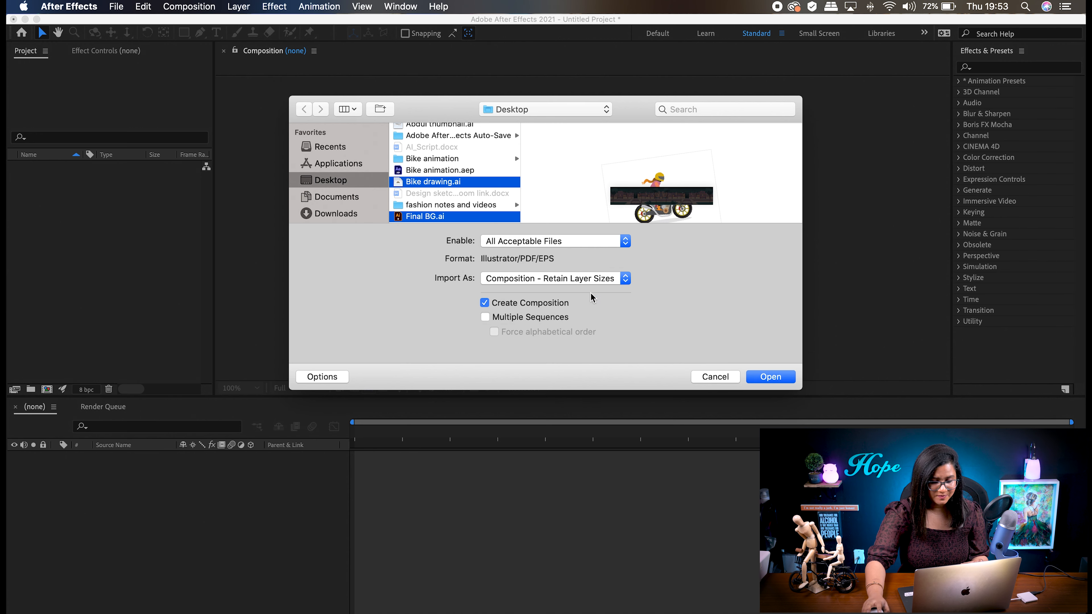
click(768, 375)
Step: Examine the imported Bike drawing composition and the contents of its layers folder
click(51, 168)
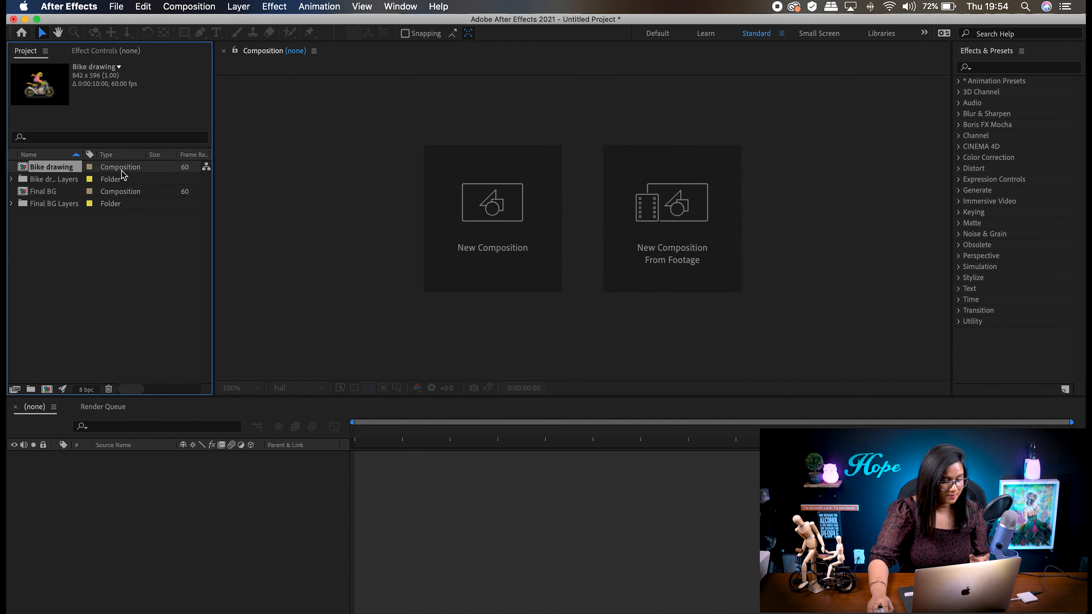
click(66, 180)
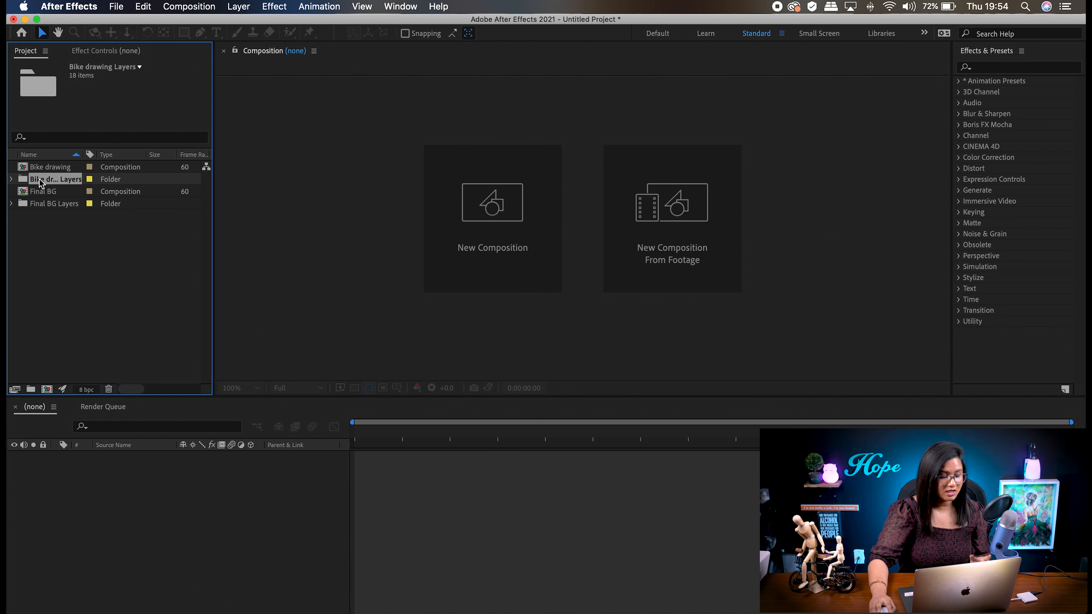
click(11, 179)
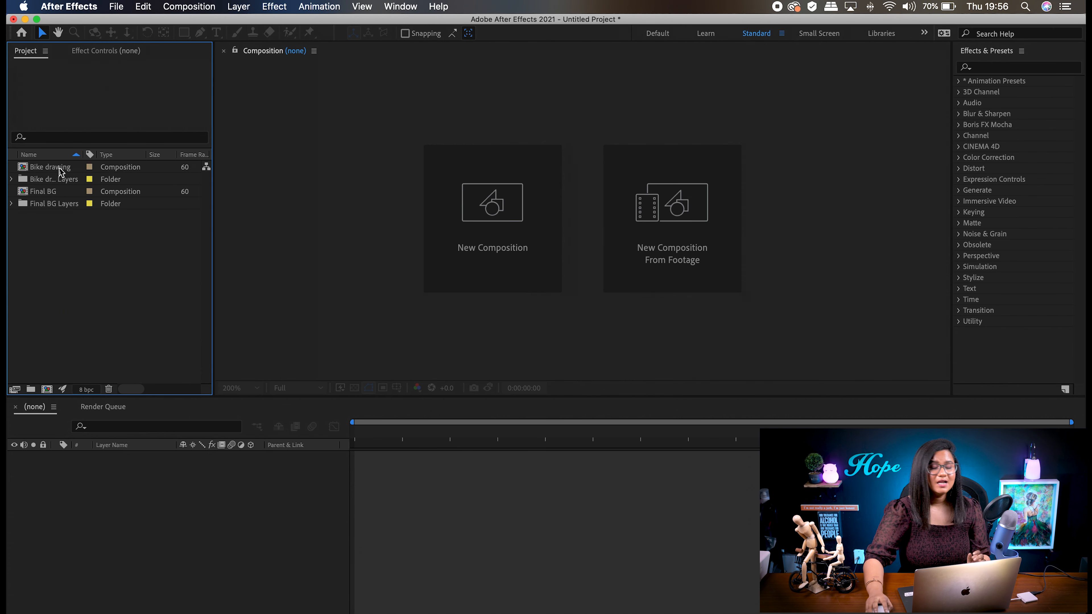
Step: Open the Bike drawing composition in the viewer and timeline
click(69, 168)
double_click(69, 168)
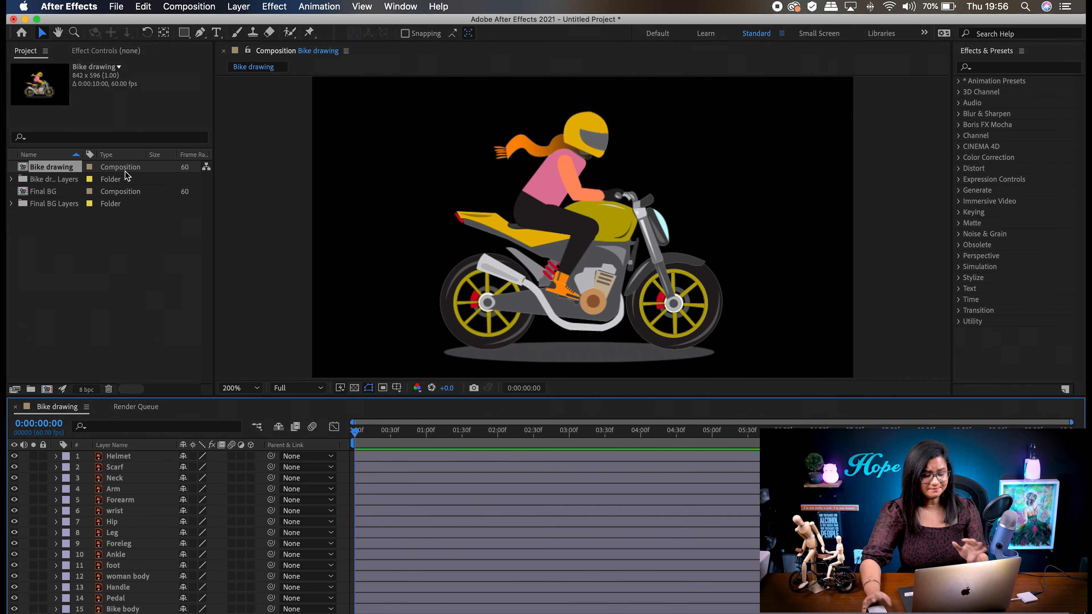
Step: Create an 842 x 596 px medium royal blue solid and place it below the artwork layers as a background
right_click(808, 224)
mouse_move(831, 236)
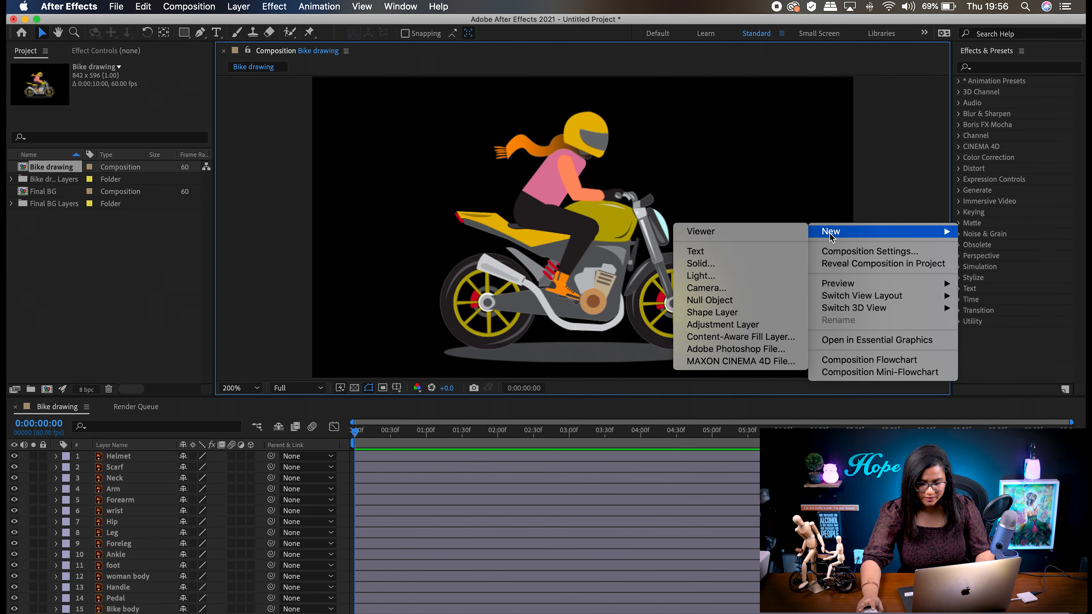
click(726, 267)
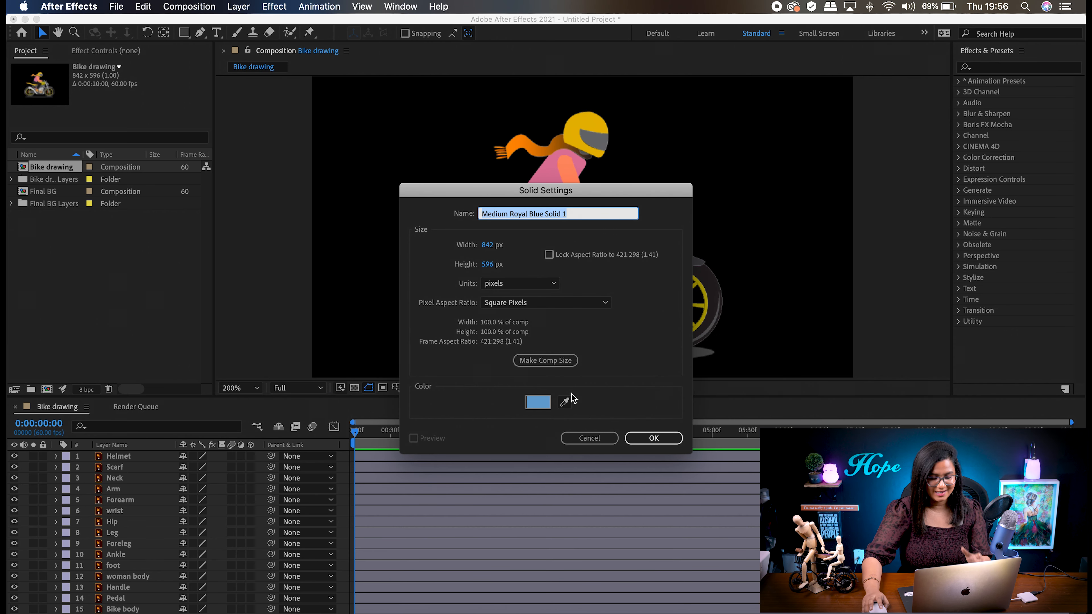
drag(572, 397, 666, 361)
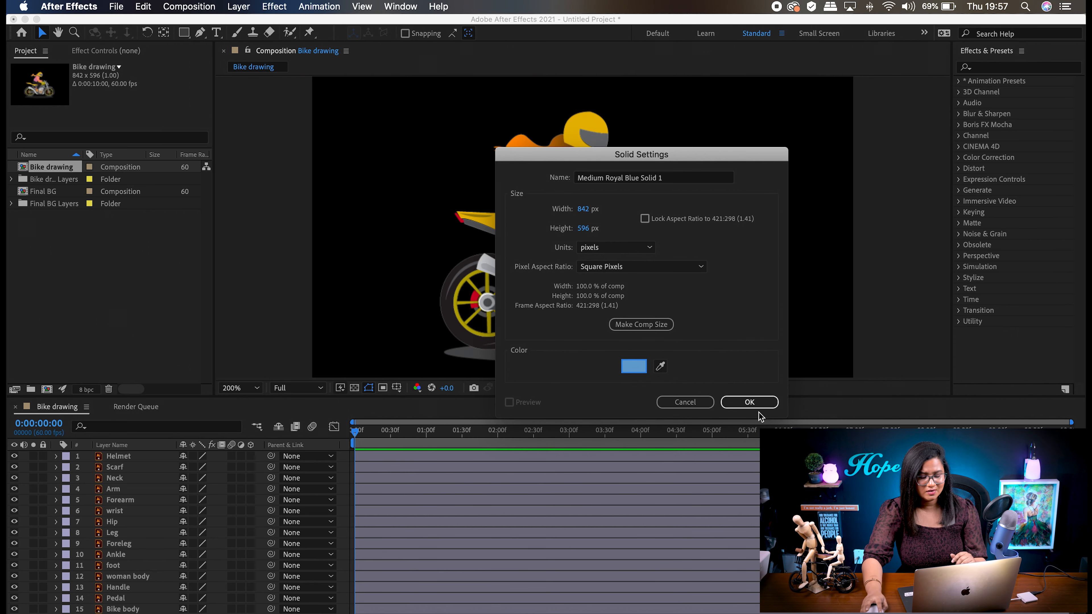
click(761, 404)
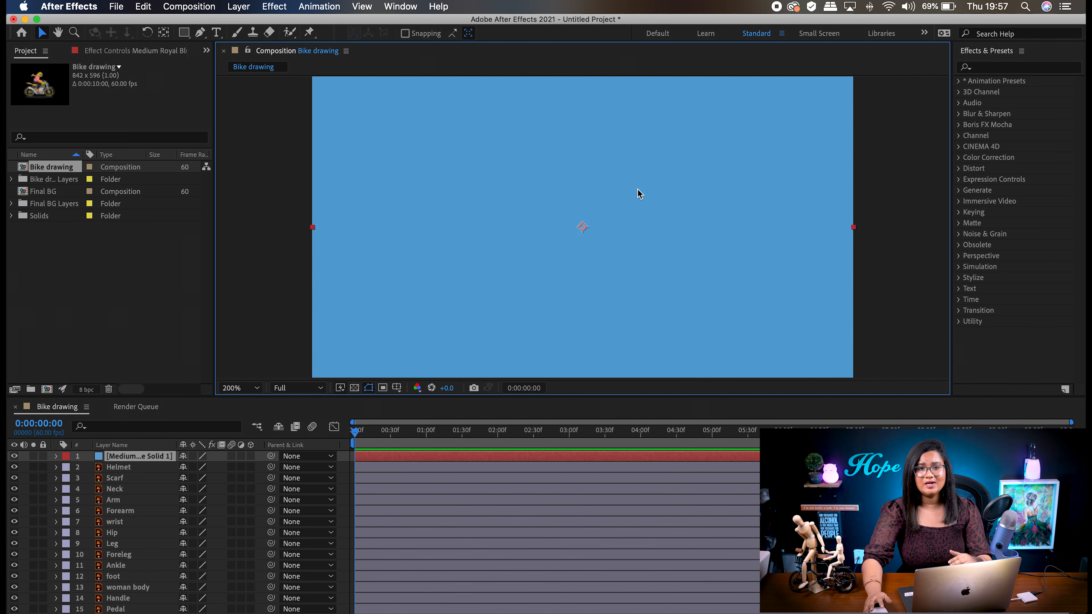
drag(148, 455, 143, 597)
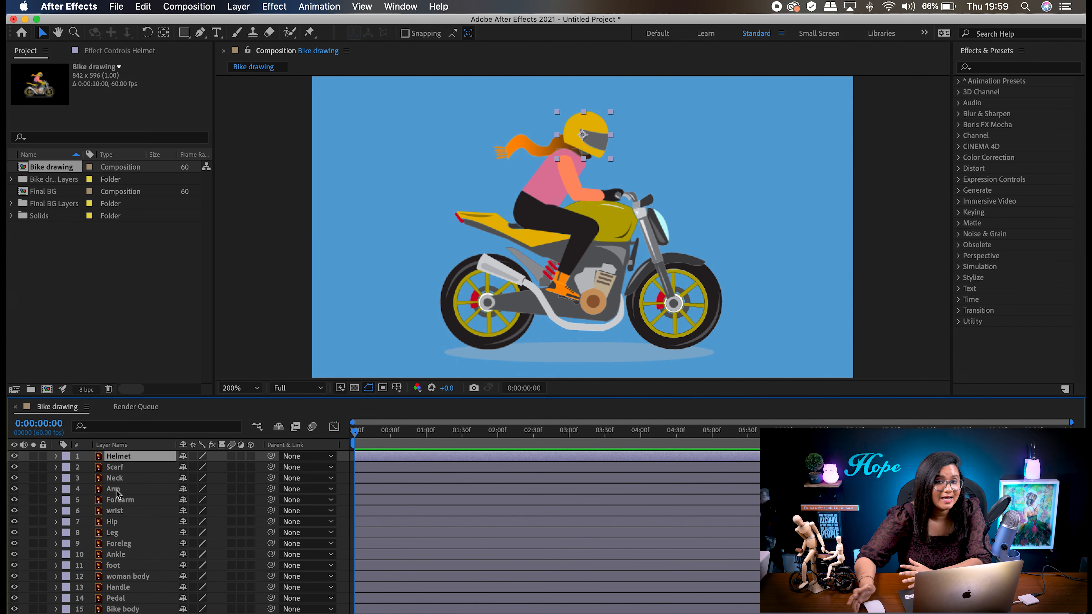
Step: With the Pan Behind tool, move the Helmet layer's anchor point down to the lower part of the helmet near the neck
click(115, 491)
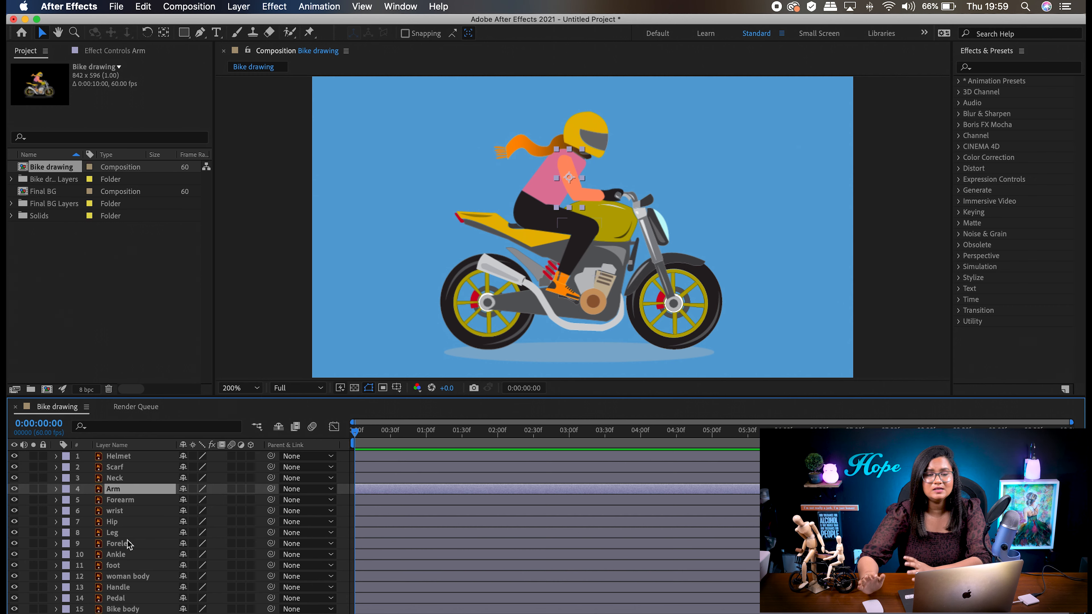
click(129, 456)
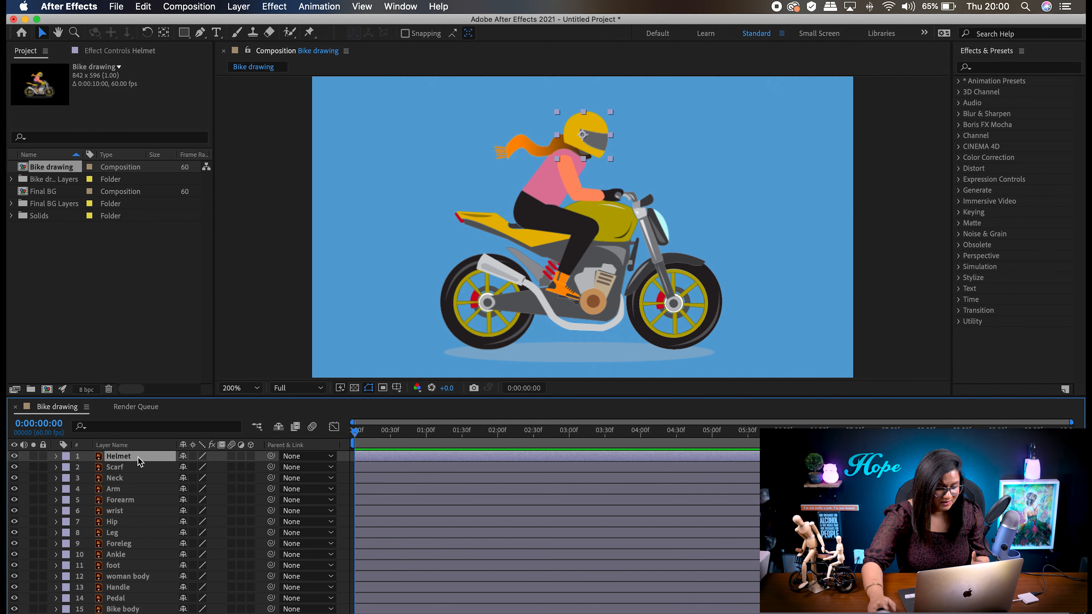
click(164, 32)
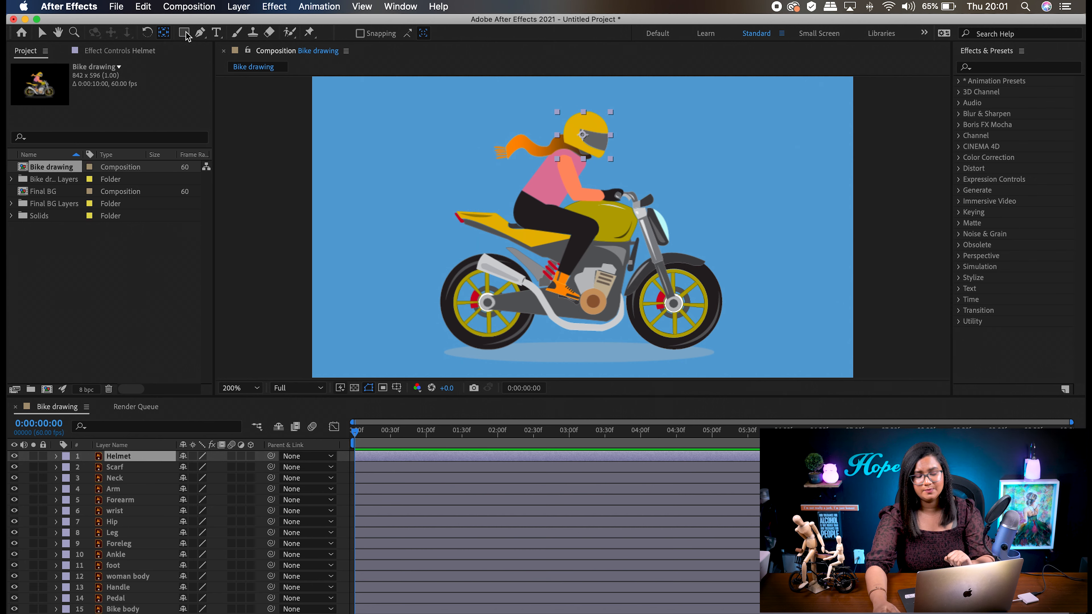
drag(583, 136, 581, 148)
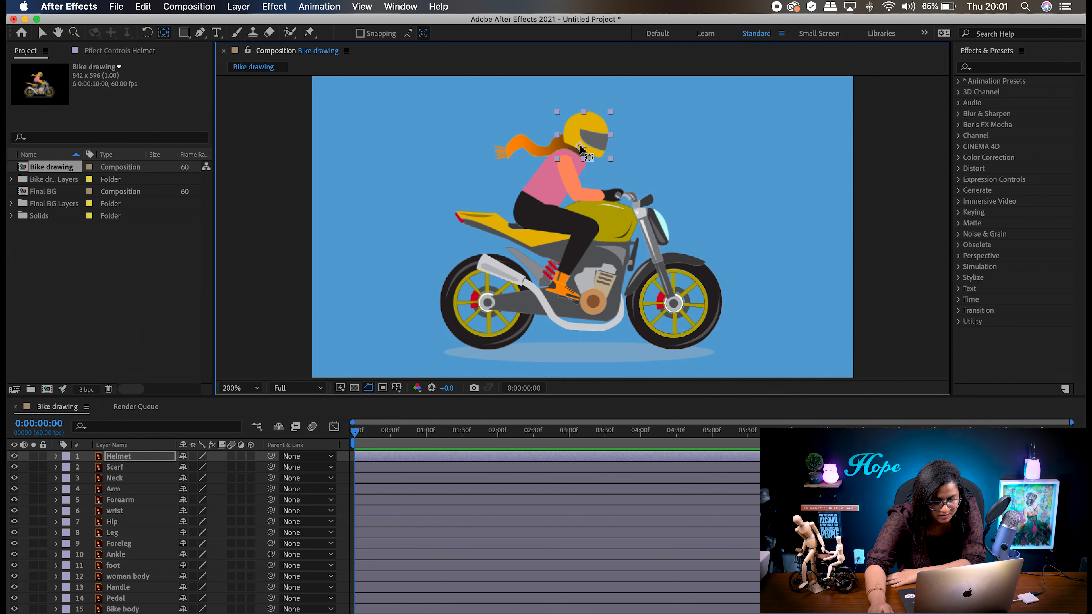
click(714, 212)
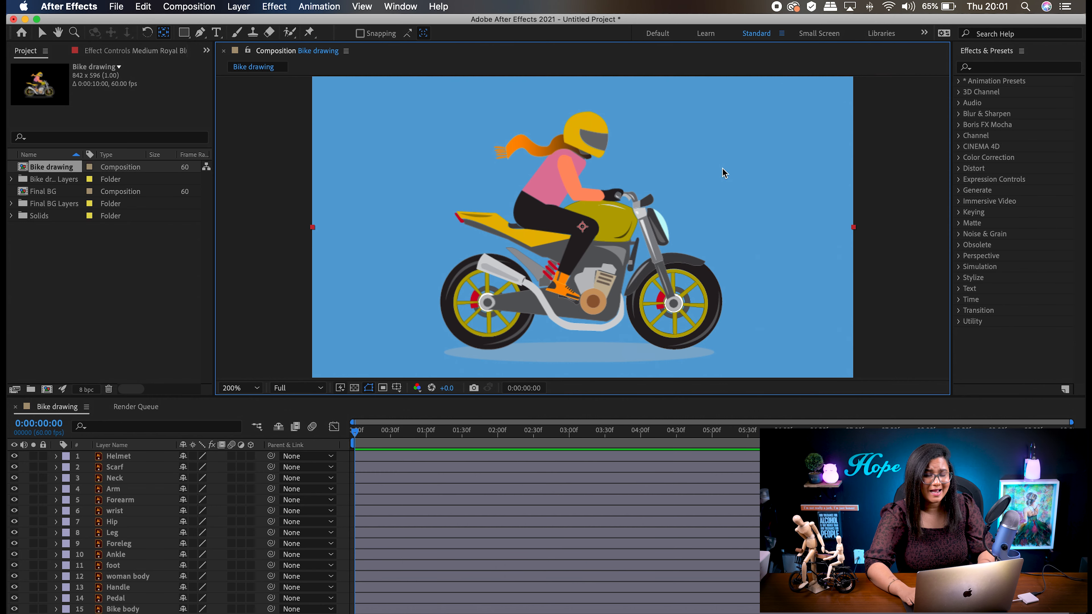
Step: Move the Scarf layer's anchor point to the scarf's front end below the helmet's chin
scroll(723, 169, up, 2)
key(space)
drag(743, 109, 748, 299)
drag(748, 185, 767, 261)
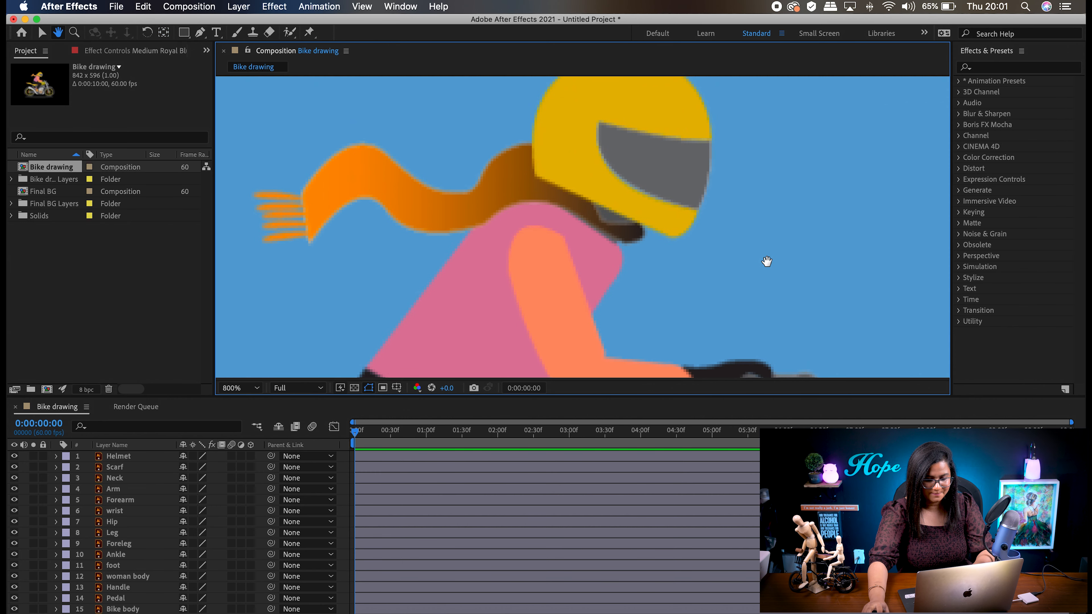
click(406, 208)
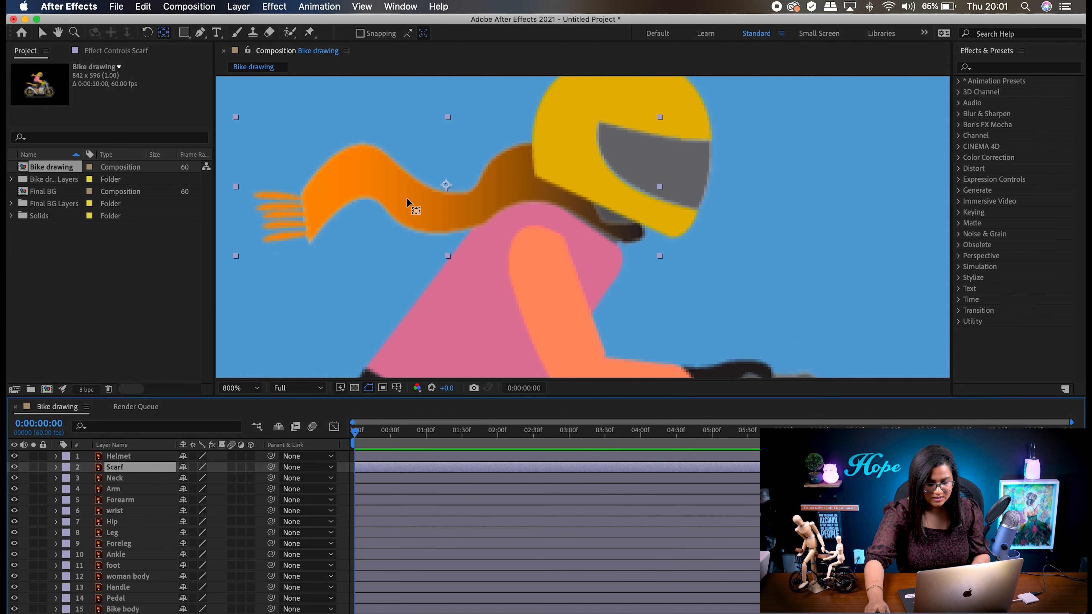
drag(447, 184, 638, 234)
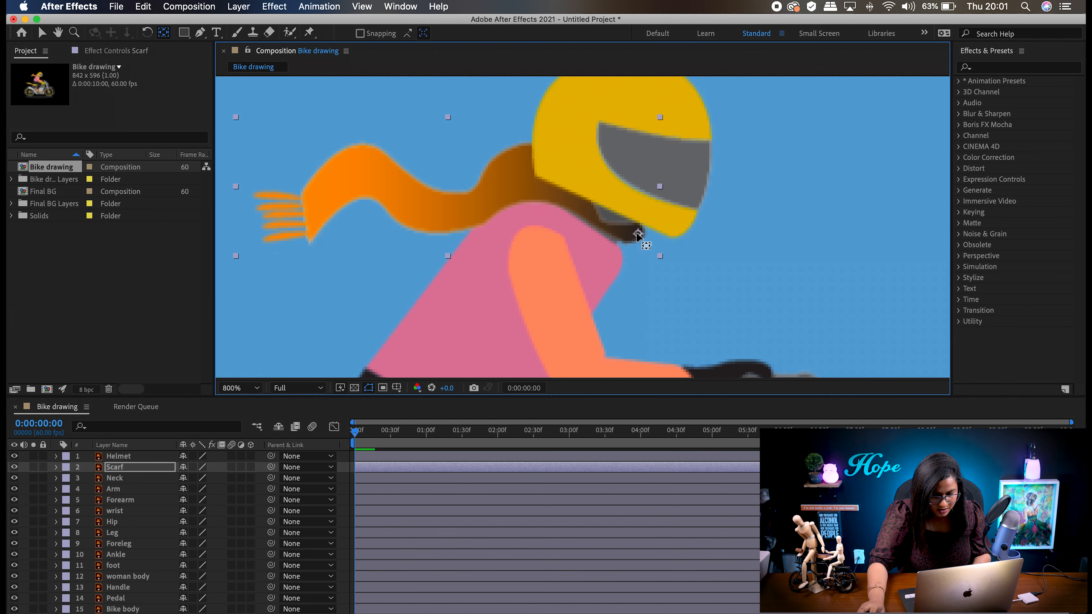
Step: Hide the Scarf layer and shift the Neck layer's anchor point slightly within the neck
click(15, 468)
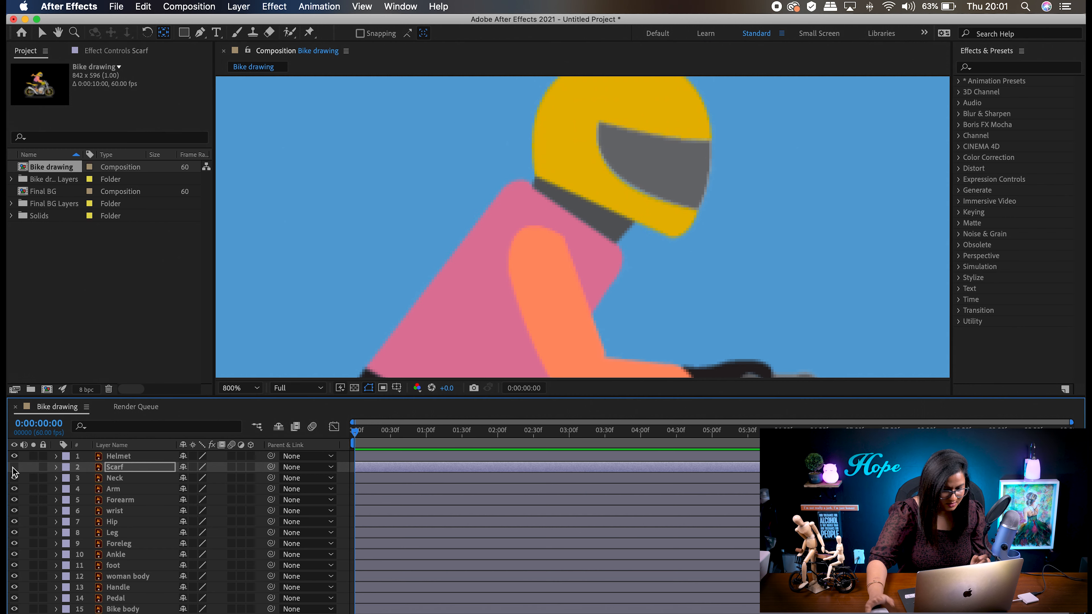
click(135, 479)
drag(581, 208, 577, 209)
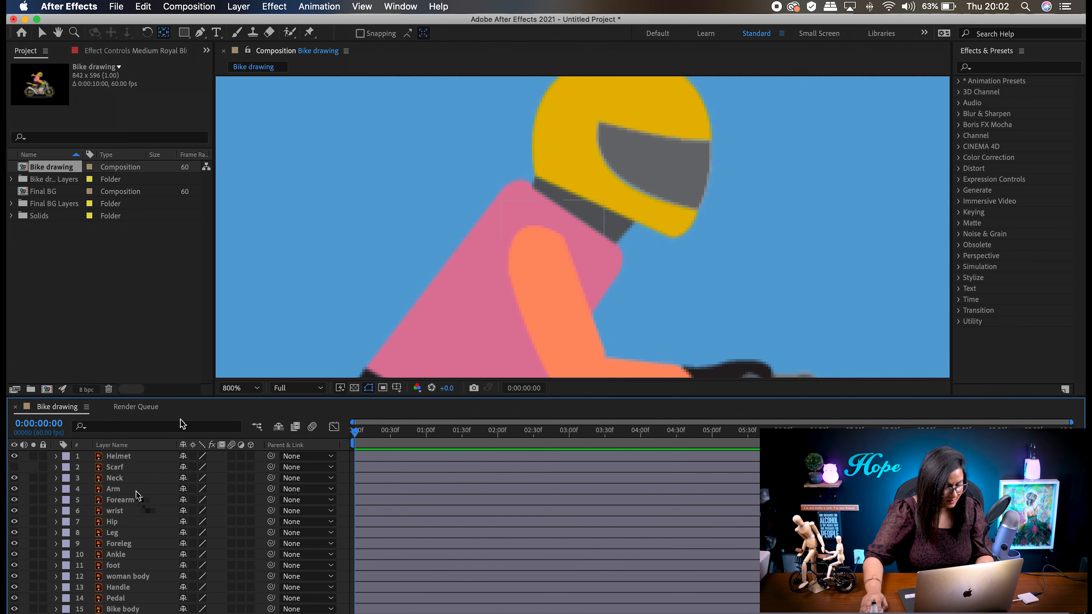
Step: Move the Arm layer's anchor point to the shoulder and the Forearm layer's anchor point to the elbow
click(134, 491)
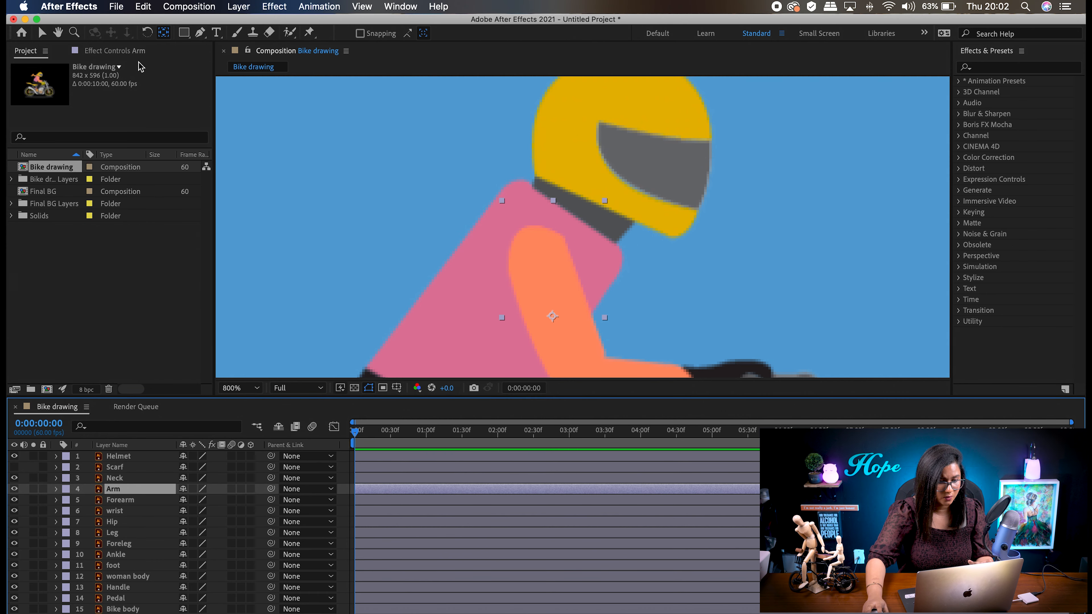
drag(543, 316, 542, 254)
scroll(529, 235, down, 5)
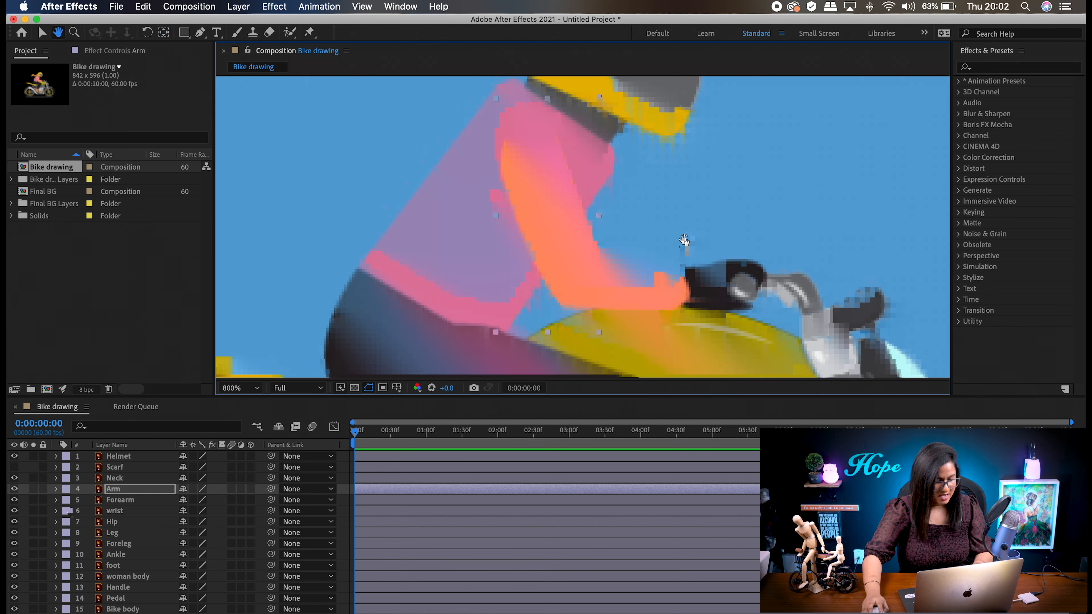
click(133, 500)
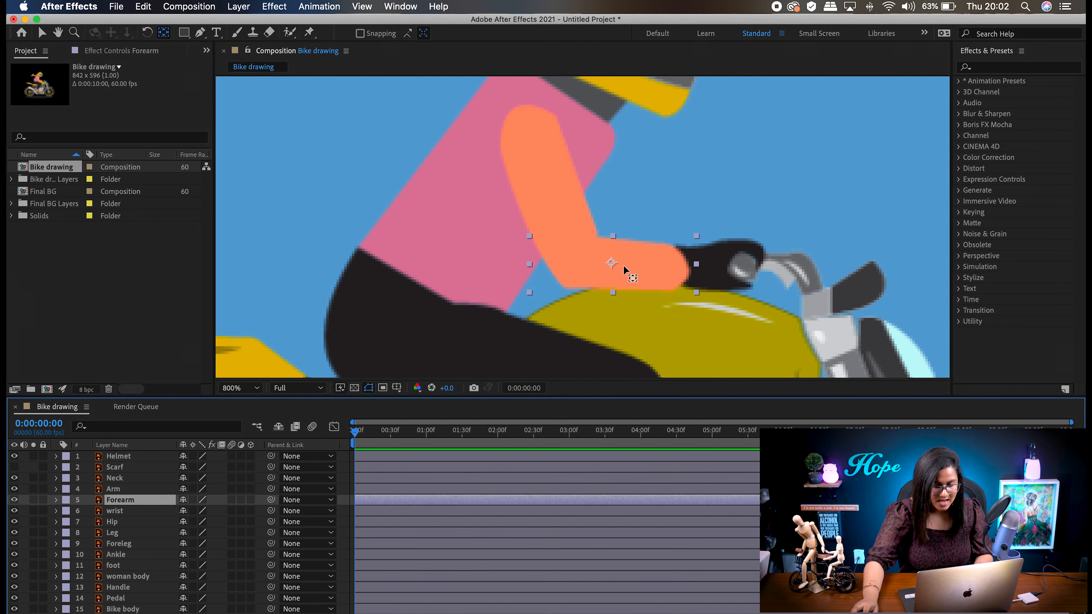
drag(611, 261, 577, 257)
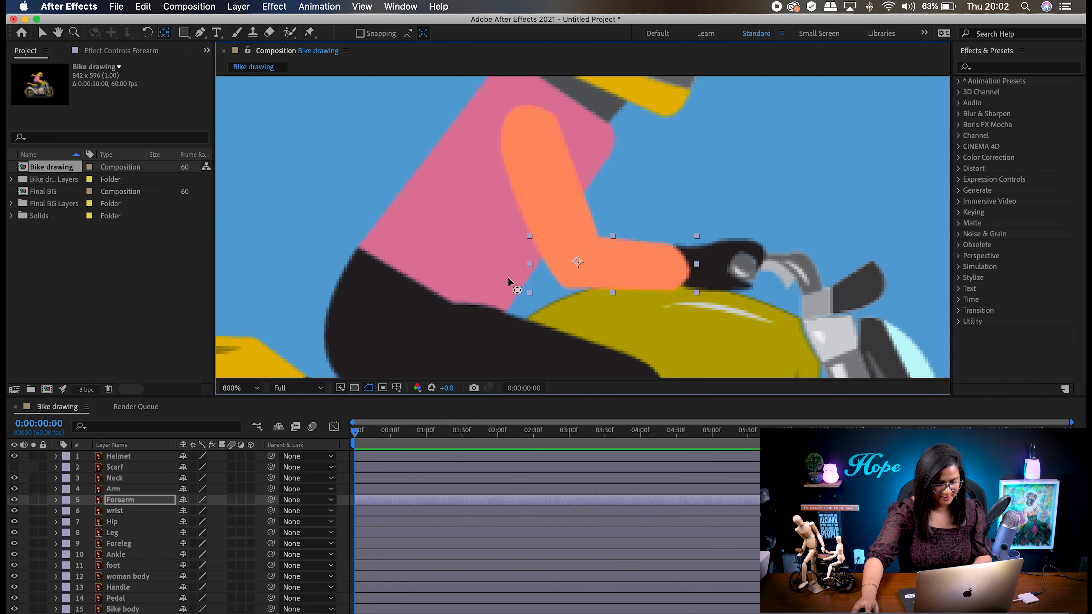
Step: Move the wrist layer's anchor point to the glove's cuff end, hiding the Forearm layer while positioning it
click(141, 512)
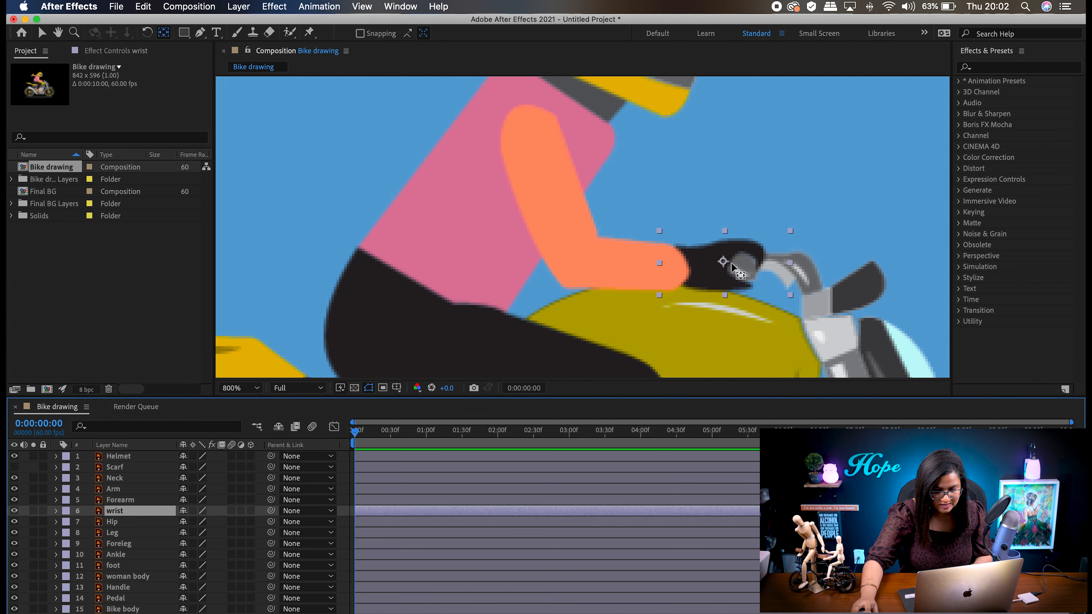
drag(724, 262, 697, 269)
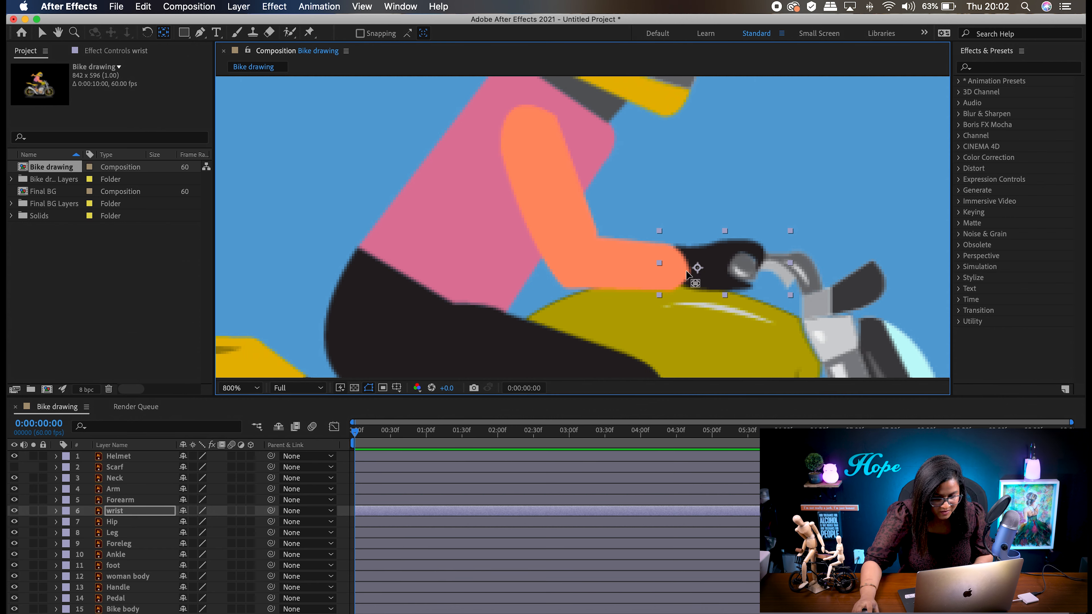
click(15, 500)
drag(691, 268, 677, 270)
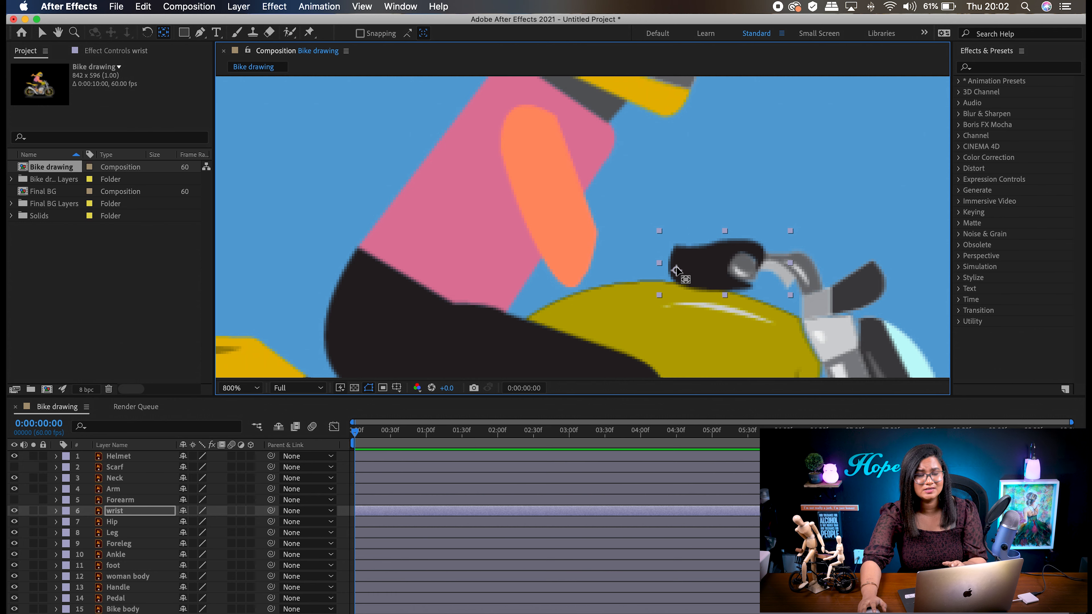
drag(678, 269, 678, 267)
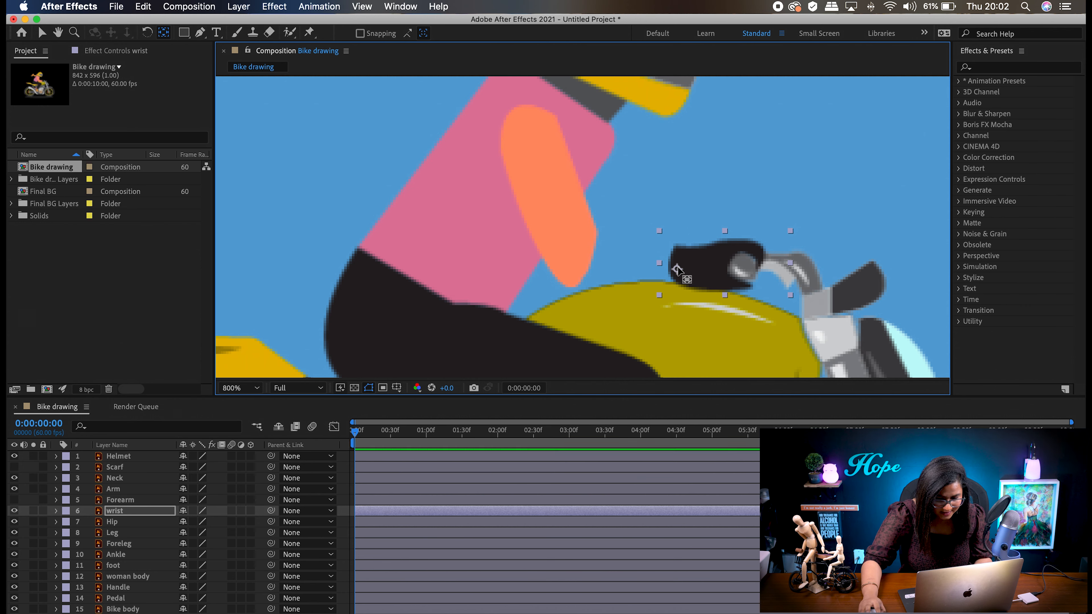
click(14, 500)
Step: Move the Hip layer's anchor point up to the waist, just below the pink top
key(space)
drag(536, 332, 556, 243)
click(389, 241)
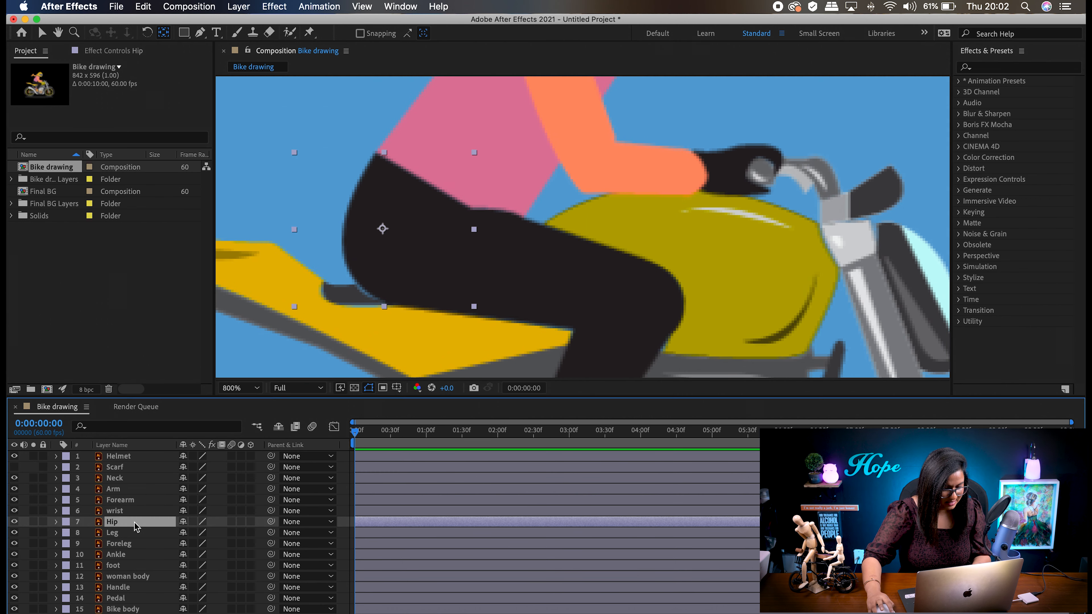
drag(383, 232, 420, 188)
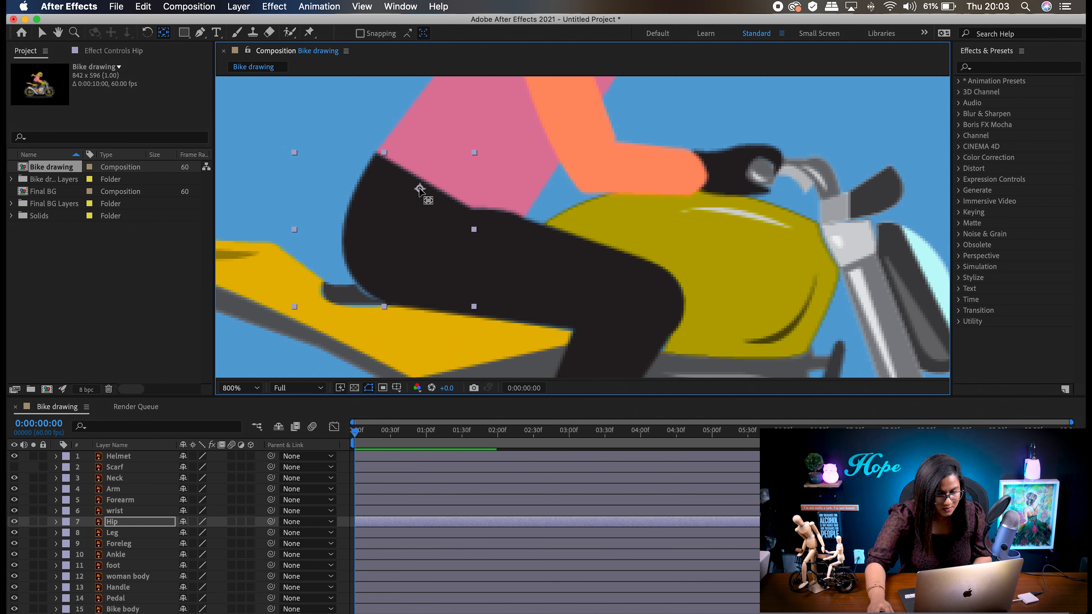
Step: Hide the Hip layer and move the Leg layer's anchor point to the hip end of the thigh
click(124, 537)
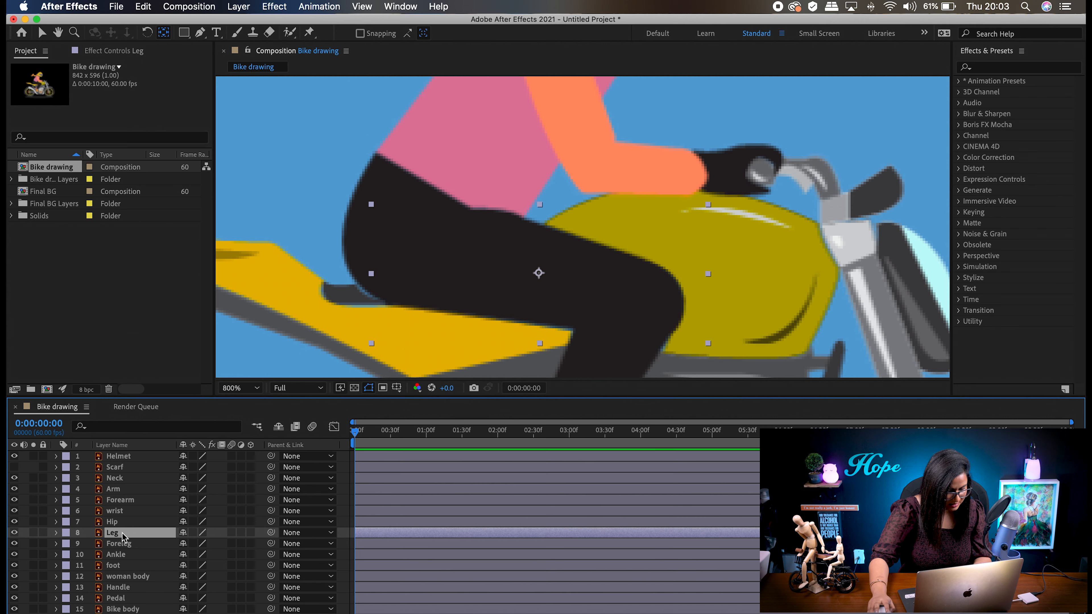
click(14, 521)
drag(541, 273, 413, 245)
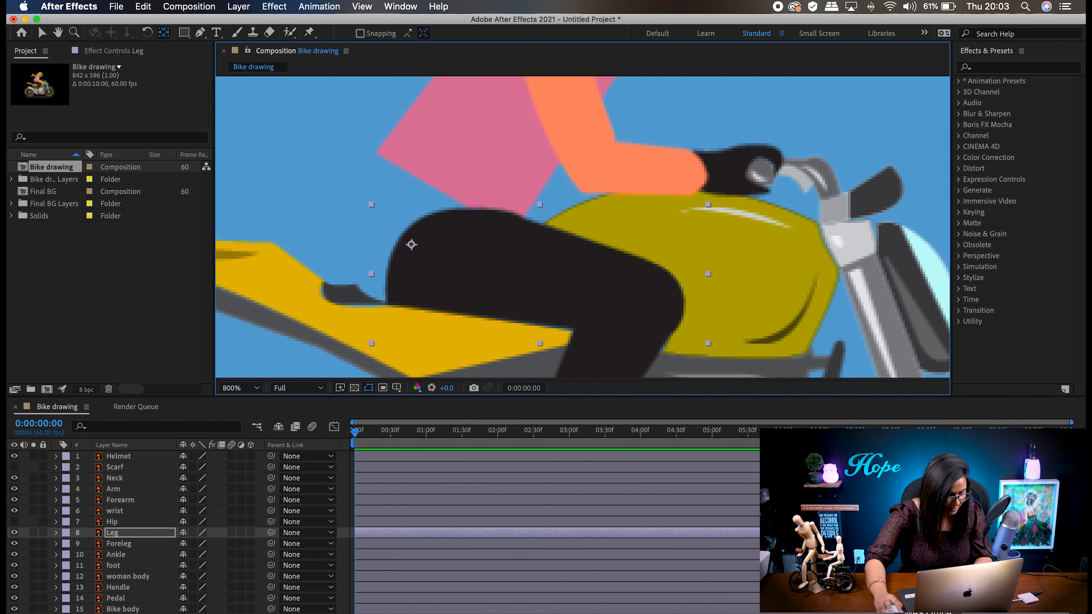
Step: Hide the Leg layer and move the Foreleg layer's anchor point up to the knee
click(13, 534)
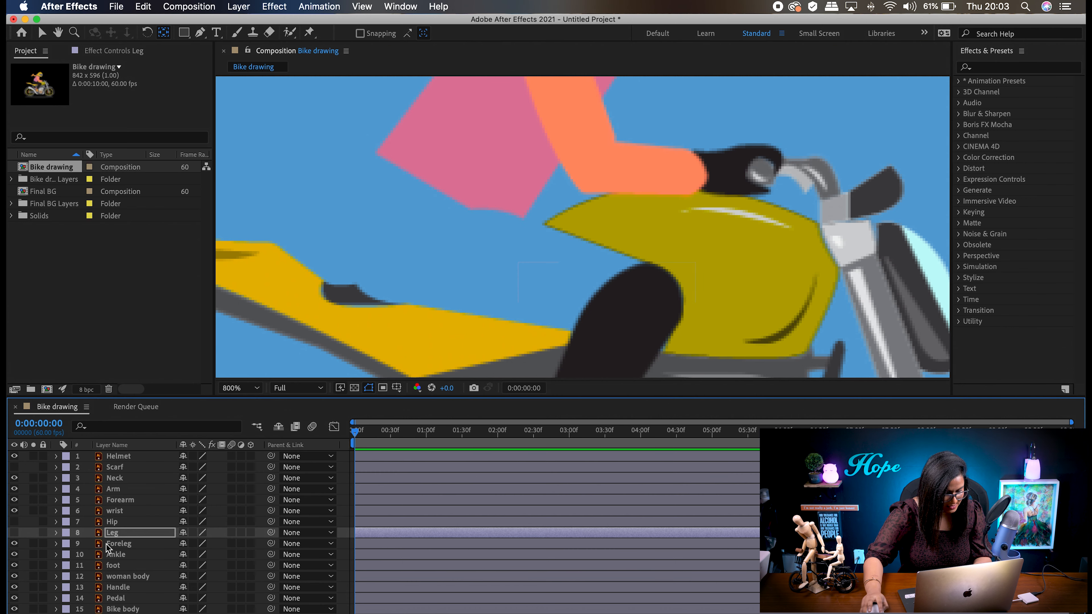
click(123, 544)
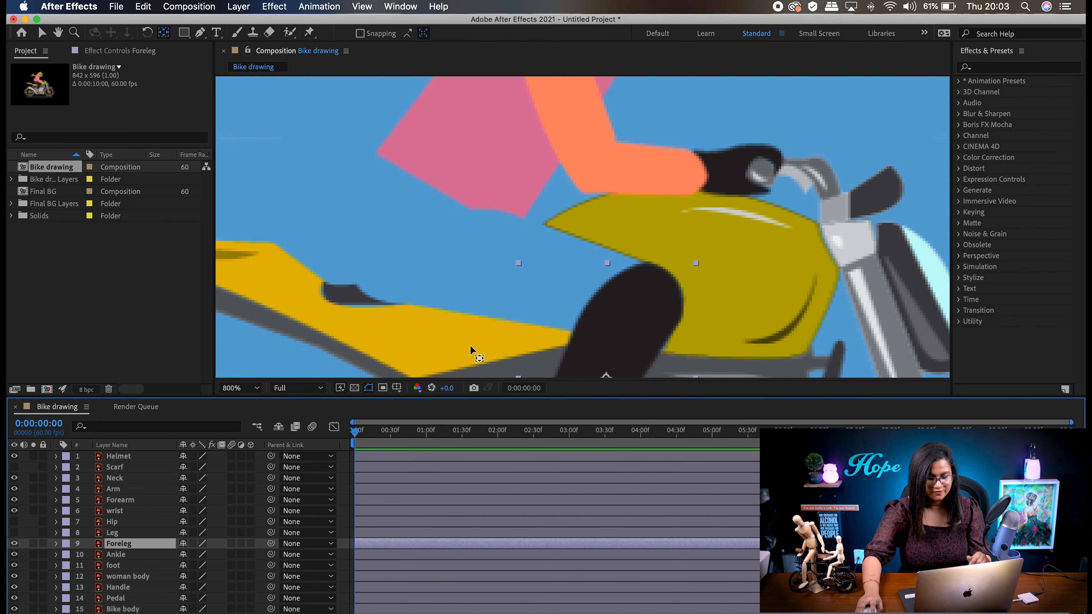
key(h)
drag(697, 332, 701, 245)
key(y)
drag(602, 294, 650, 203)
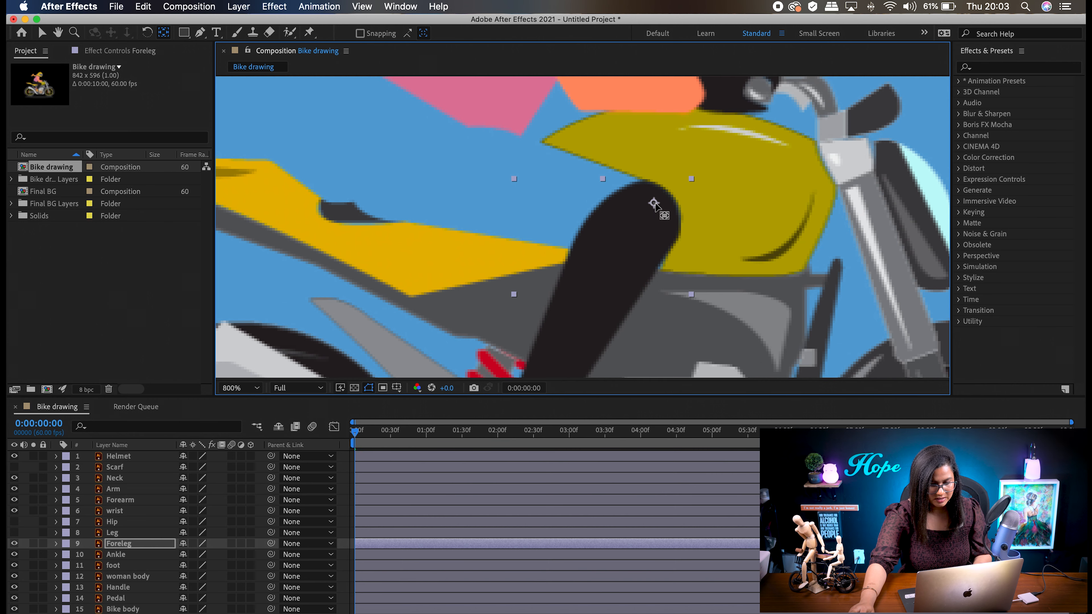
Step: Adjust the Ankle layer's anchor point and move the foot layer's anchor point up to the ankle joint
key(comma)
click(130, 555)
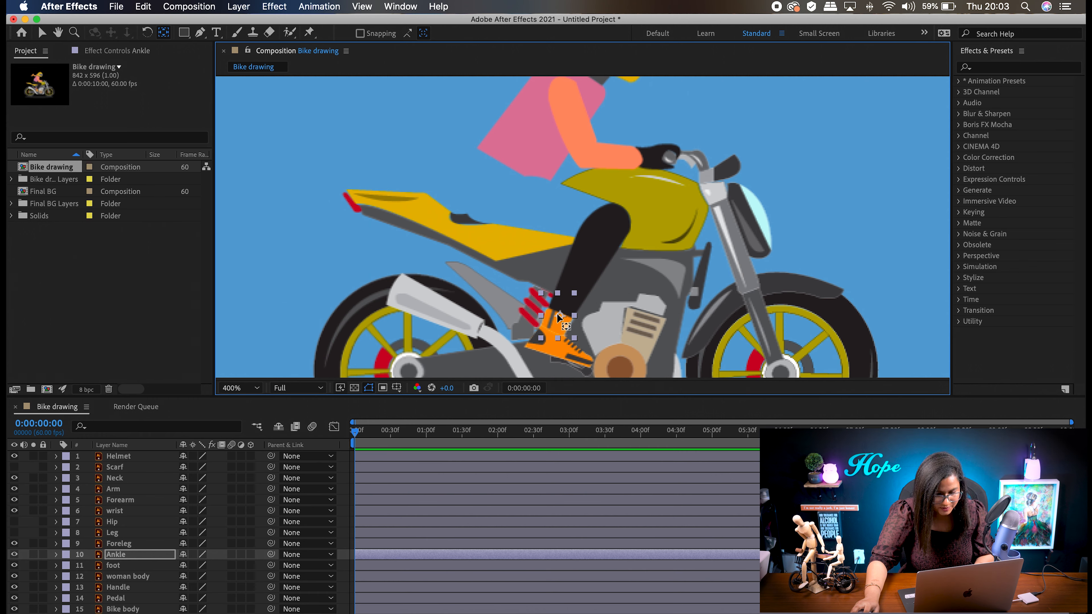
click(146, 566)
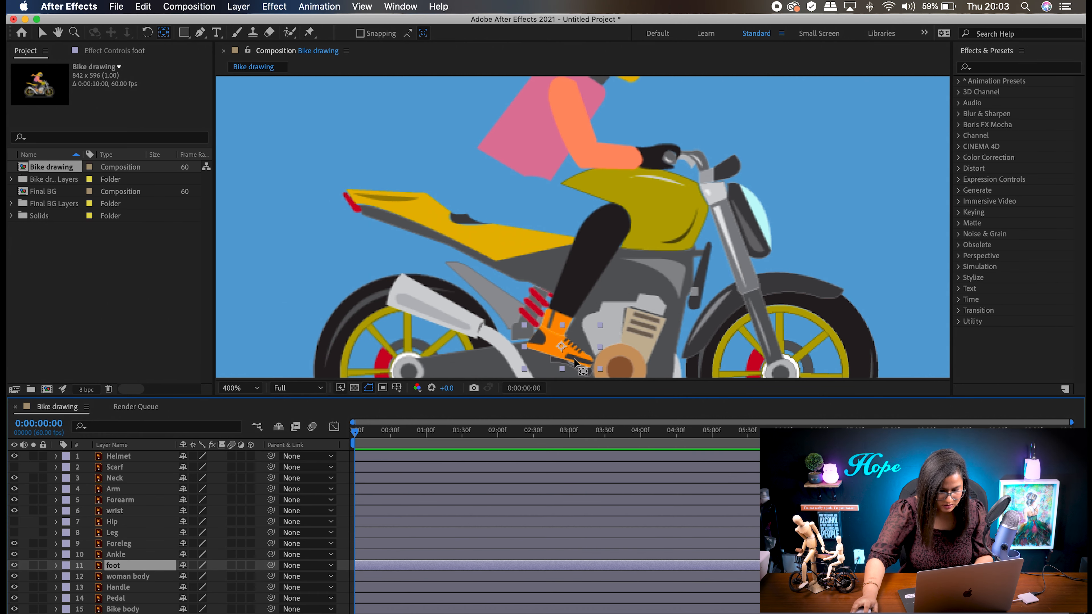
click(557, 341)
drag(556, 338, 551, 336)
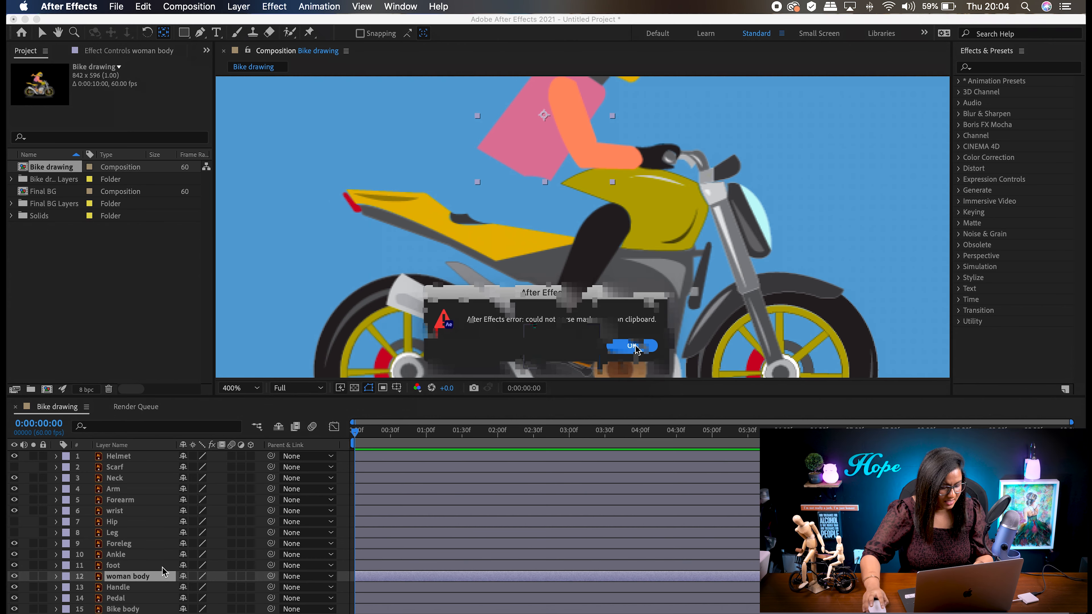
Step: Move the woman body layer's anchor point down to the waist and show the Hip layer again
key(Return)
drag(543, 115, 513, 165)
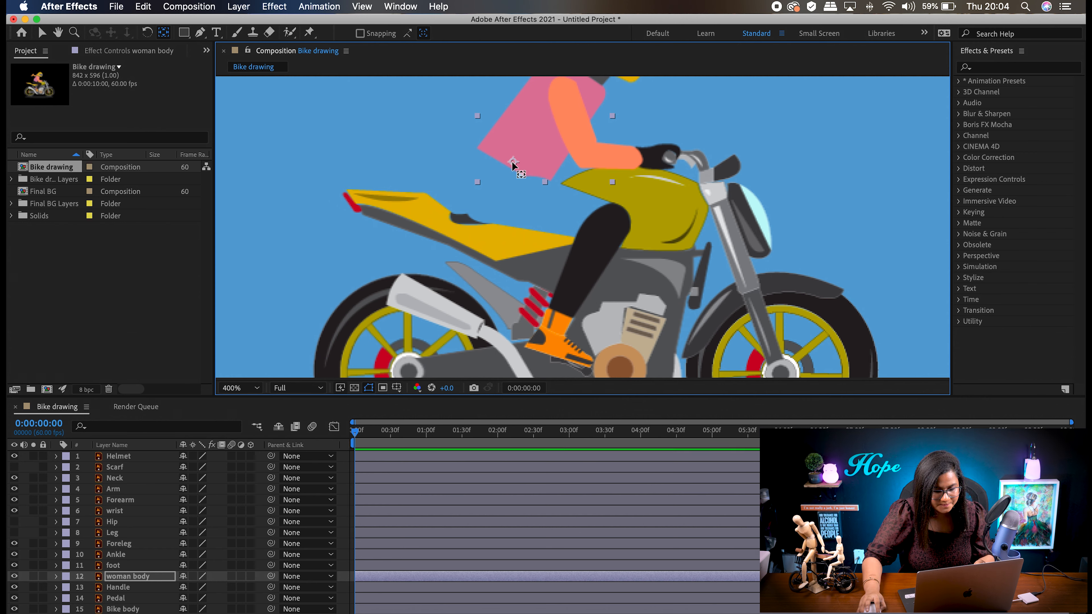
click(14, 521)
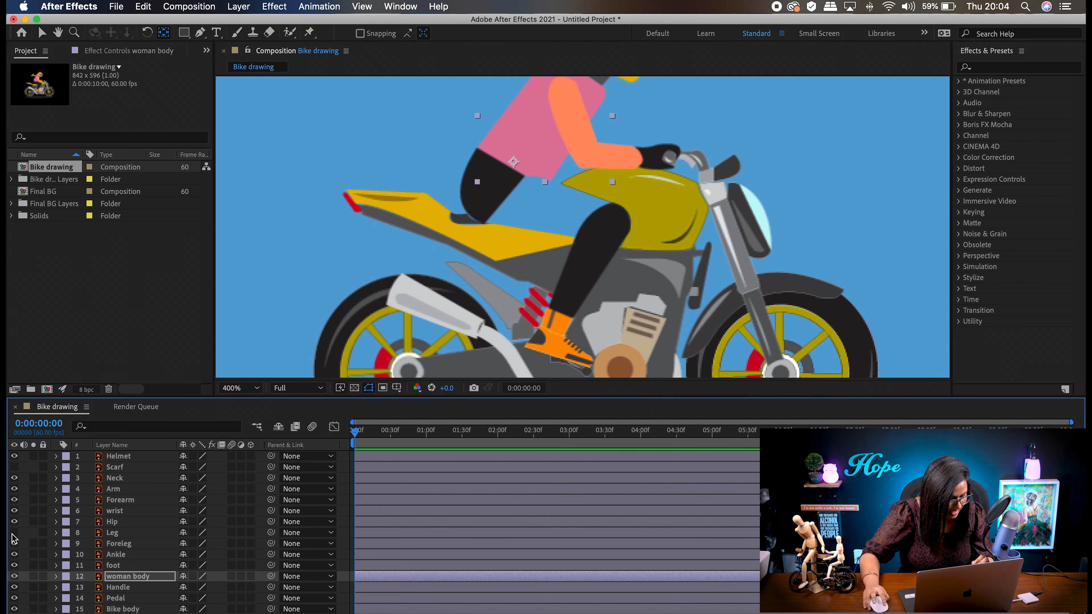
Step: Show the Leg layer again and move the Handle layer's anchor point toward the top of the front fork
click(15, 533)
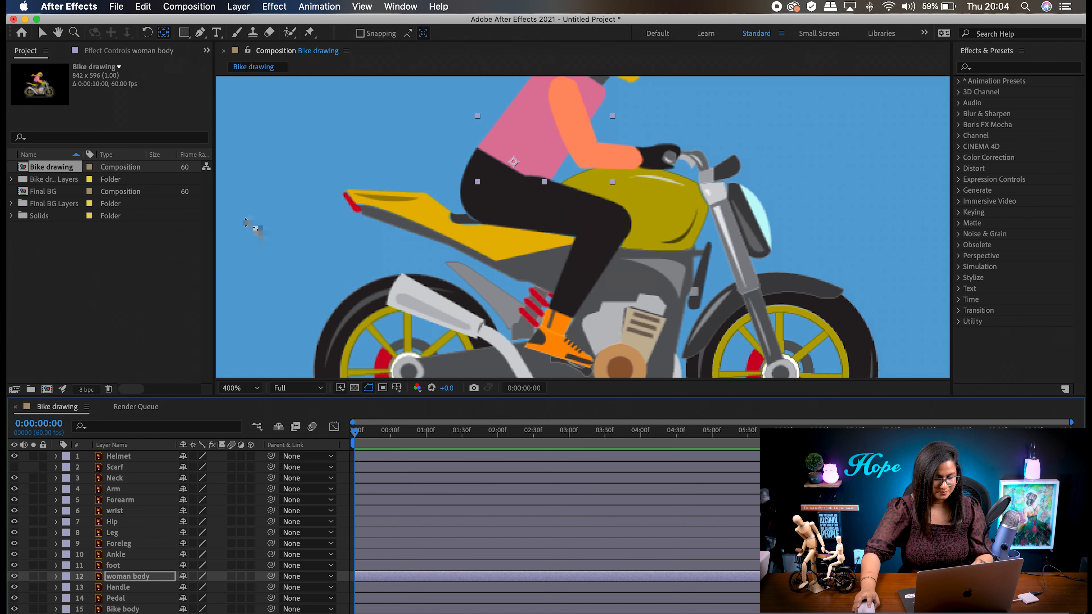
scroll(139, 545, down, 2)
scroll(139, 546, down, 1)
click(127, 550)
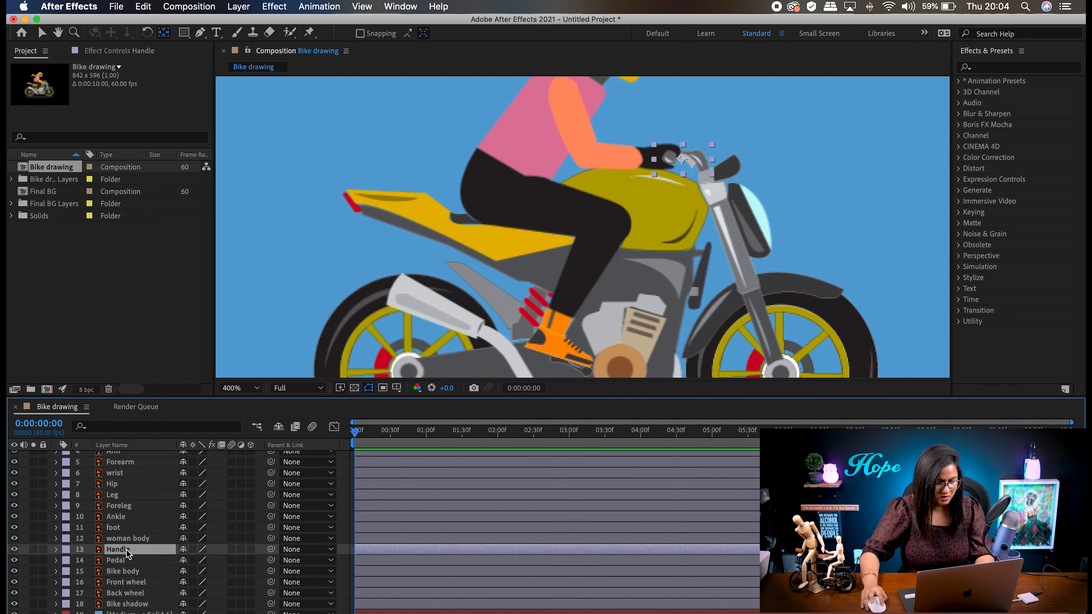
drag(682, 159, 703, 165)
Step: Set the Front wheel and Back wheel layers' anchor points at the centres of their wheel hubs
click(138, 583)
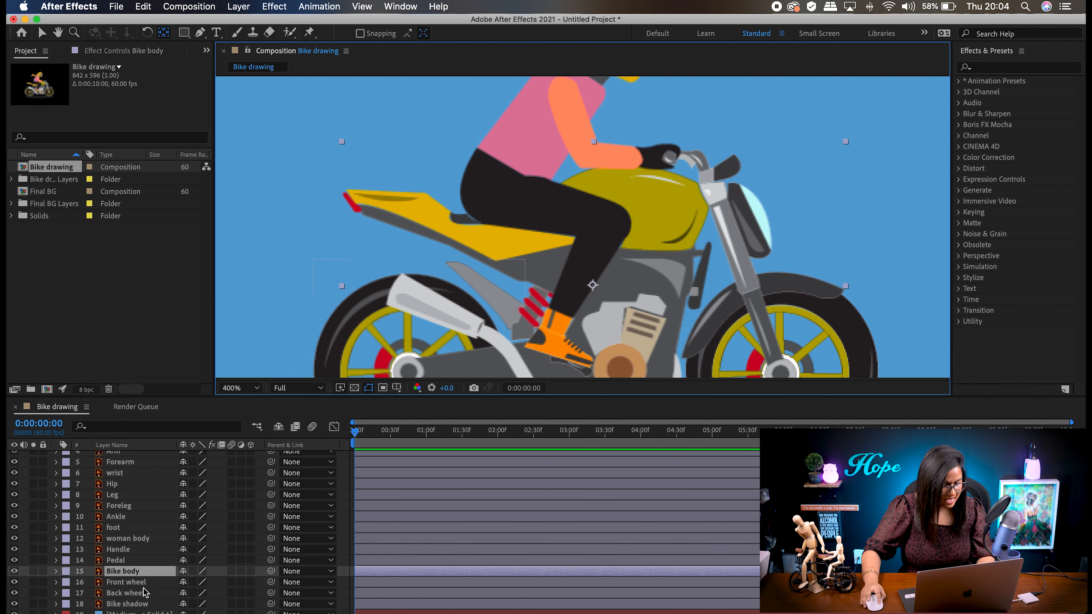
key(h)
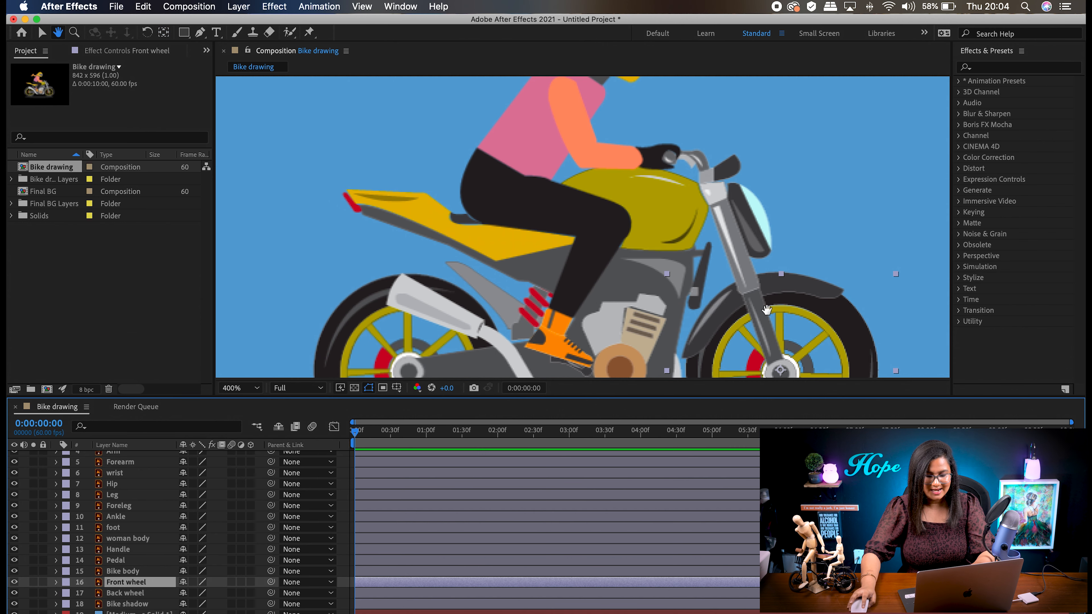
drag(703, 304, 708, 186)
key(y)
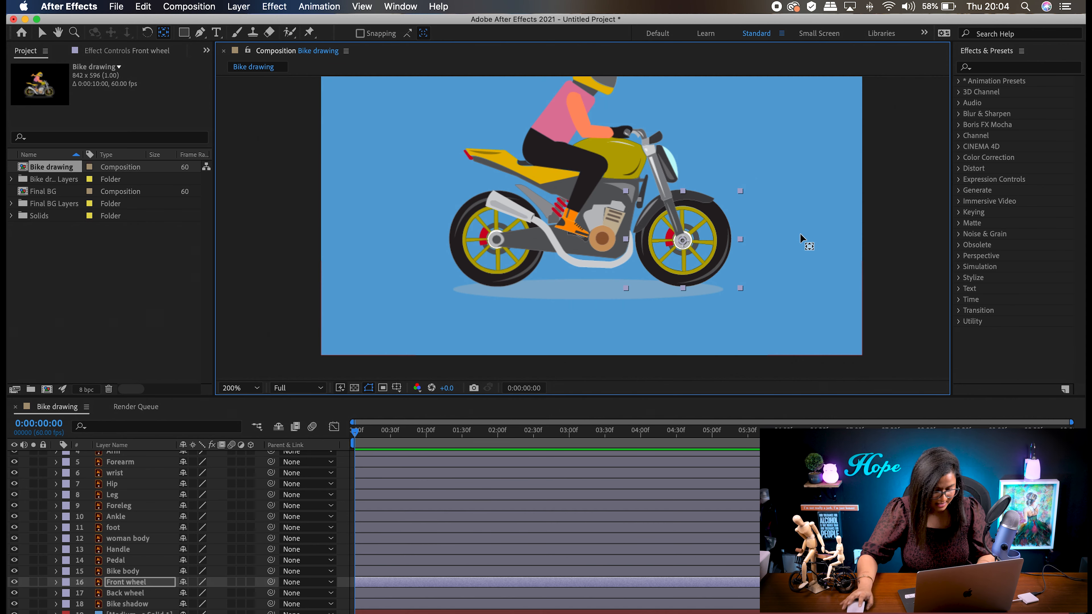
key(.)
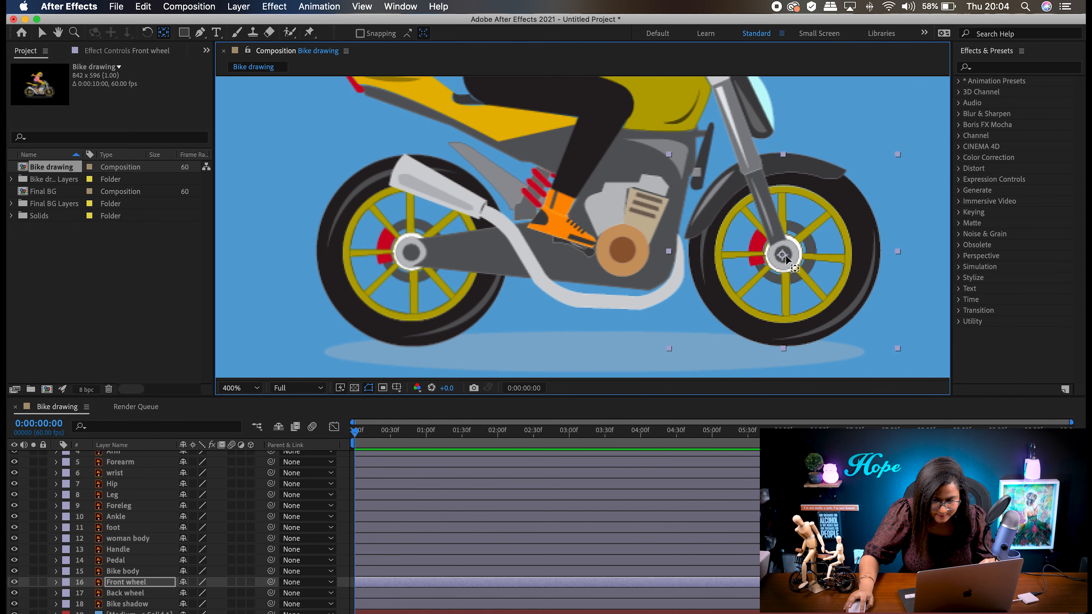
click(139, 593)
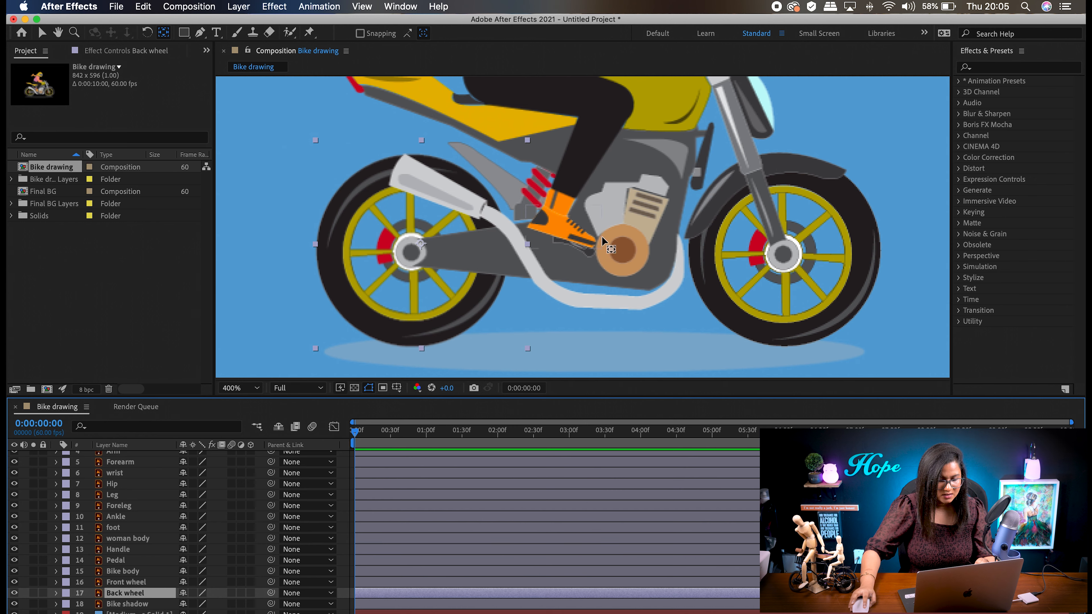
drag(420, 244, 409, 253)
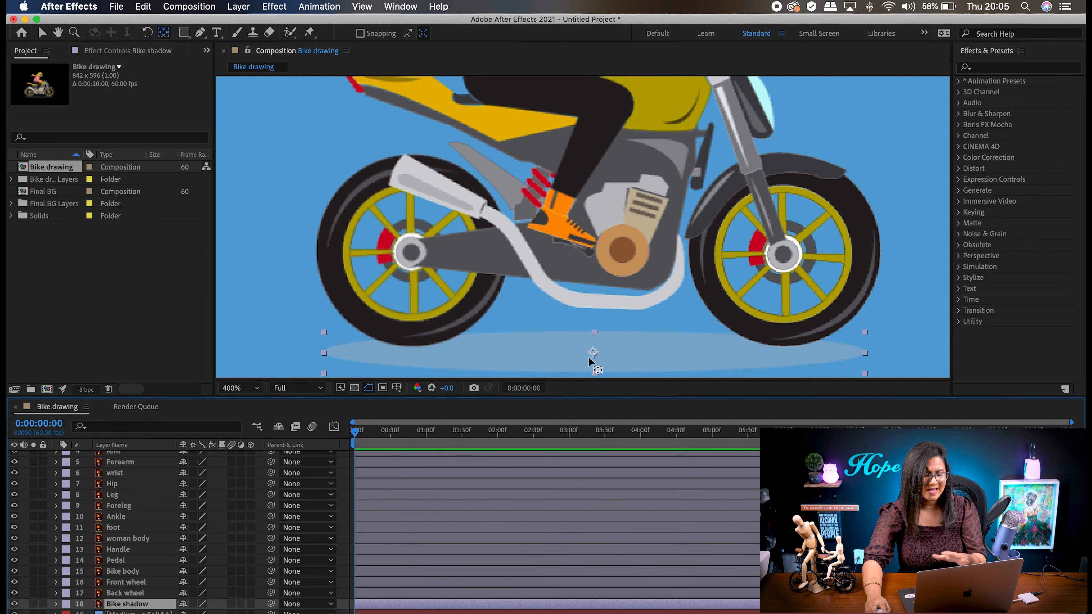
Step: Adjust the Bike body layer's anchor point slightly near the middle of the motorcycle
click(131, 571)
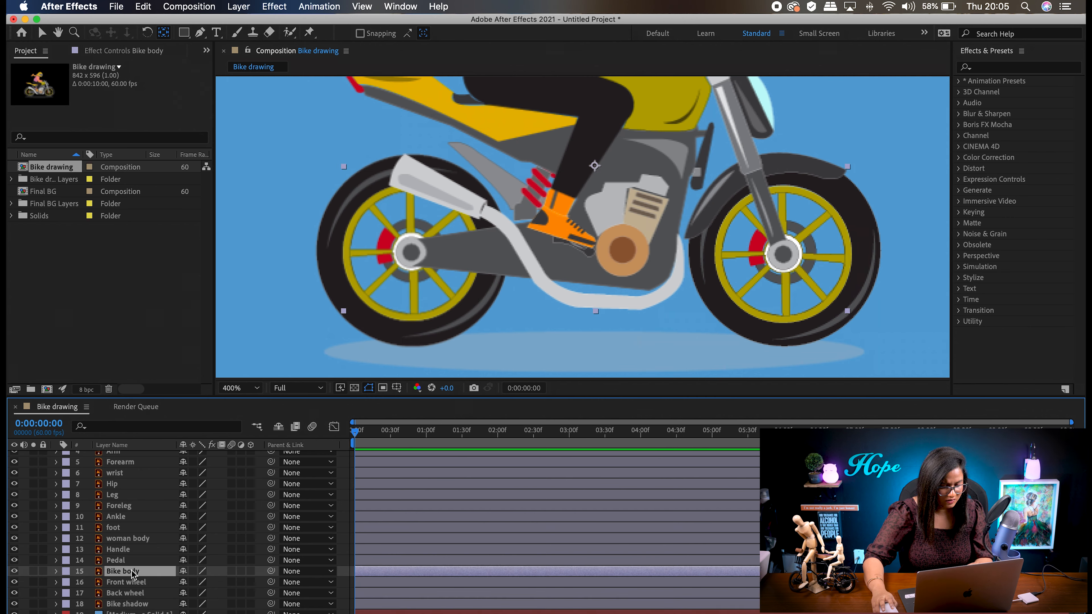
drag(596, 166, 585, 161)
key(space)
drag(894, 114, 896, 166)
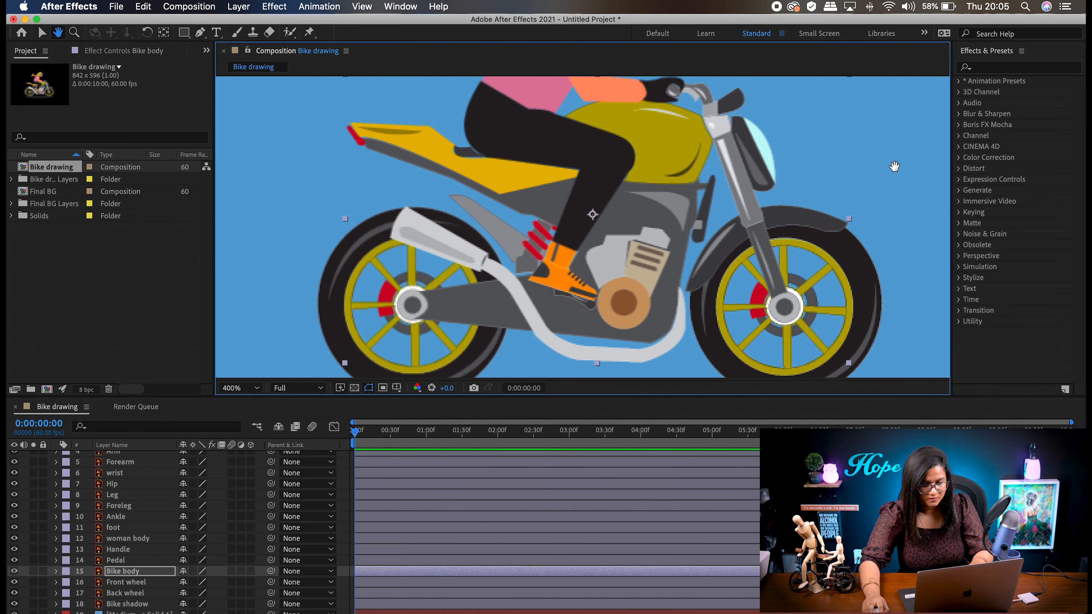
drag(582, 211, 581, 211)
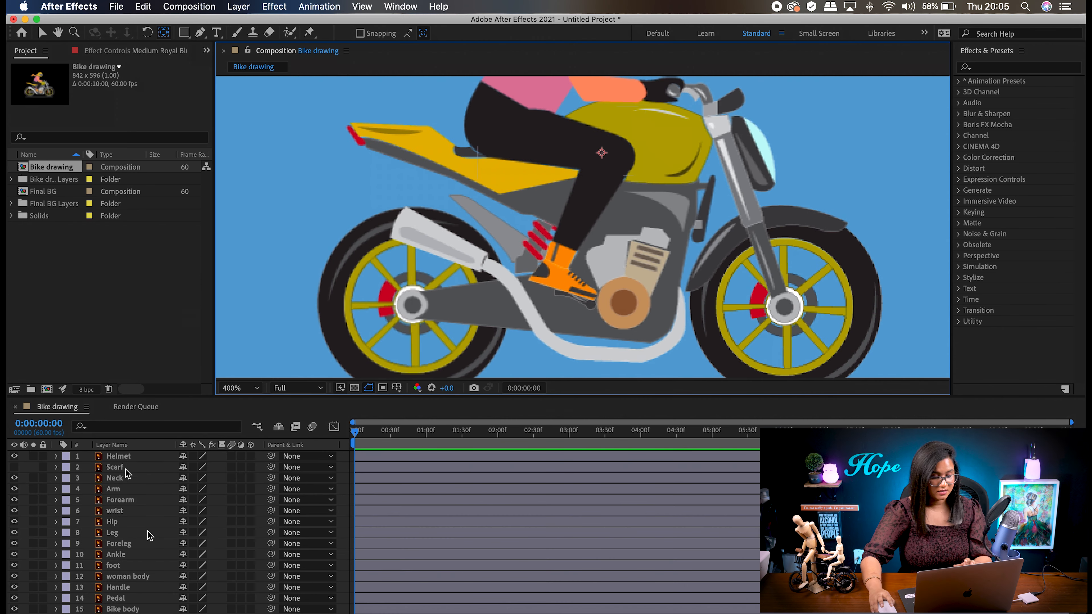
Step: Parent the Helmet layer to the Neck layer
click(128, 457)
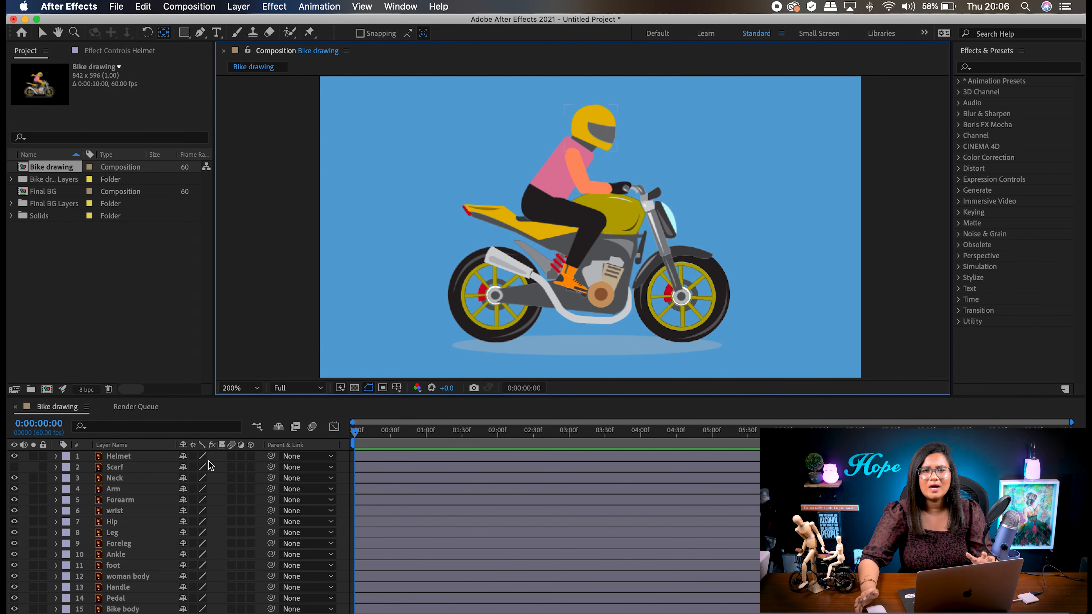
click(141, 457)
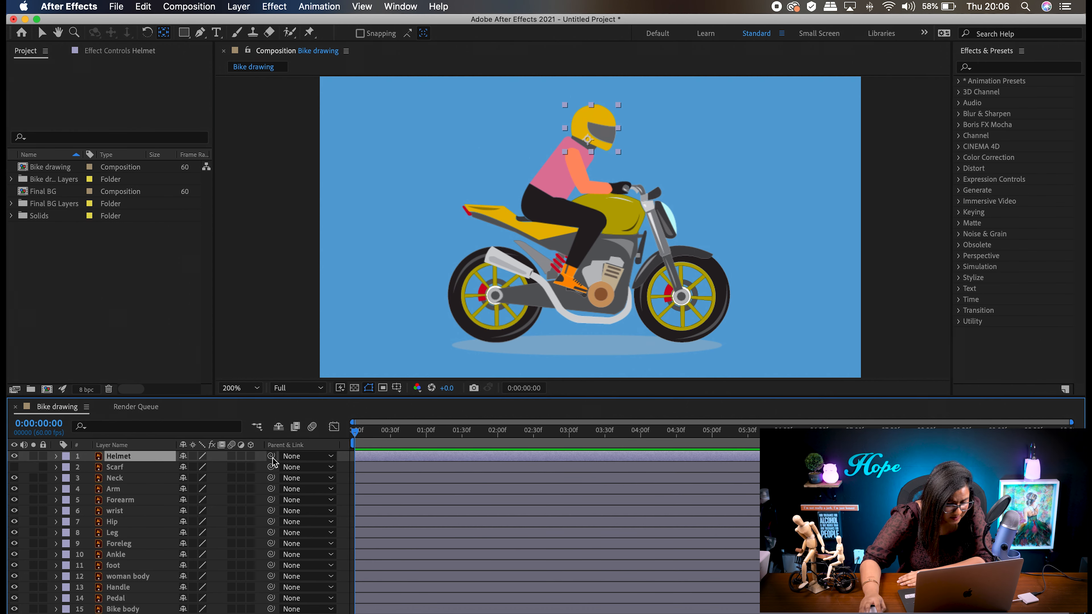
drag(270, 456, 148, 481)
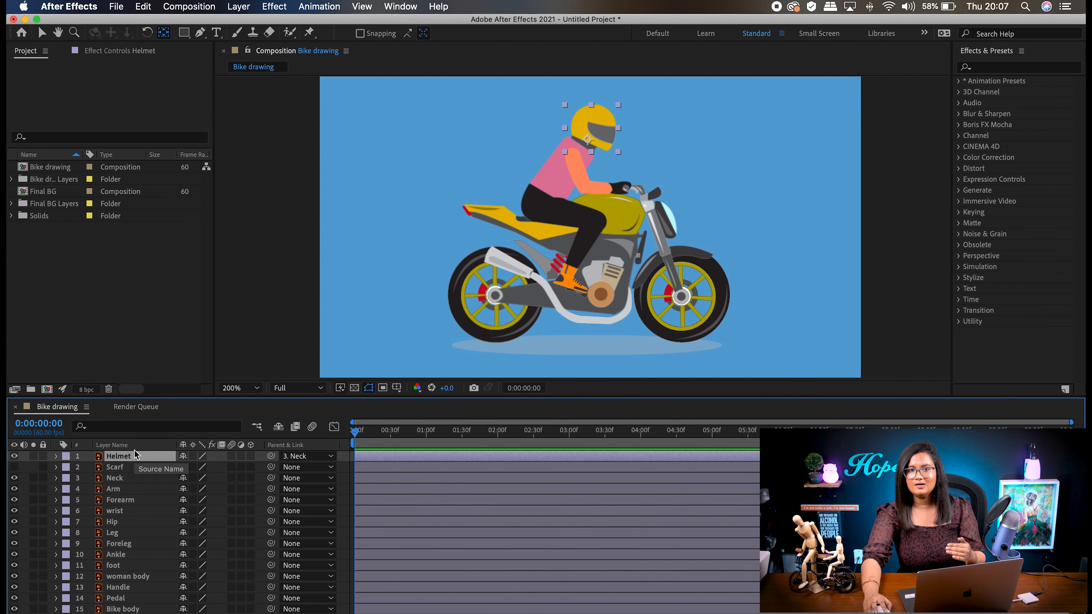
Step: Show the Scarf layer, and link the torso by parenting Neck to woman body and woman body to Hip
click(154, 468)
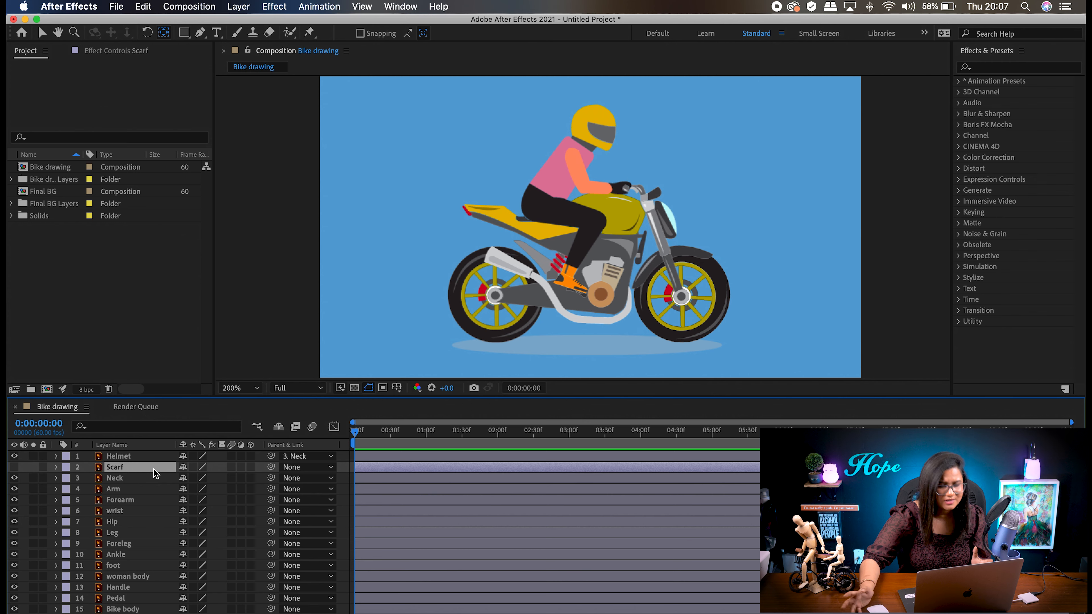
click(145, 478)
click(14, 468)
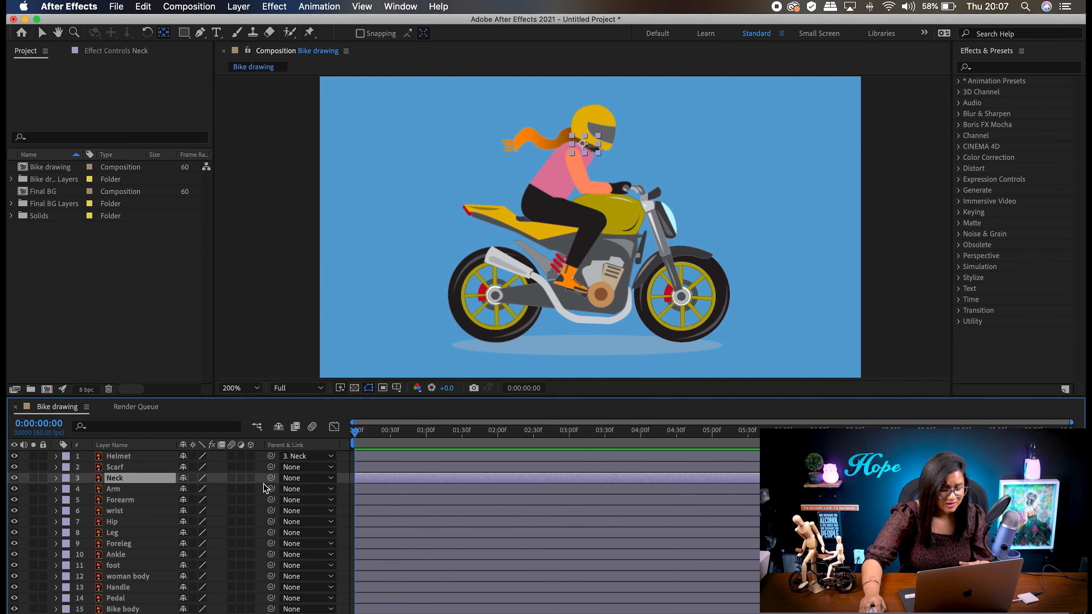
drag(271, 478, 146, 580)
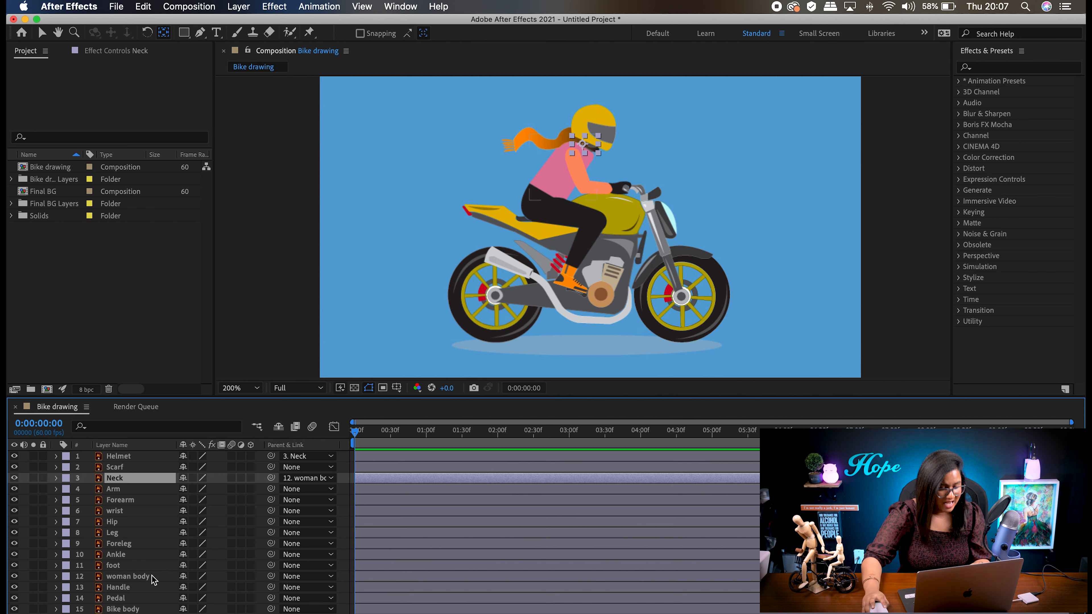
drag(258, 581, 142, 521)
Step: Build the arm's parent chain: Arm to woman body, Forearm to Arm, and wrist to Forearm
click(150, 490)
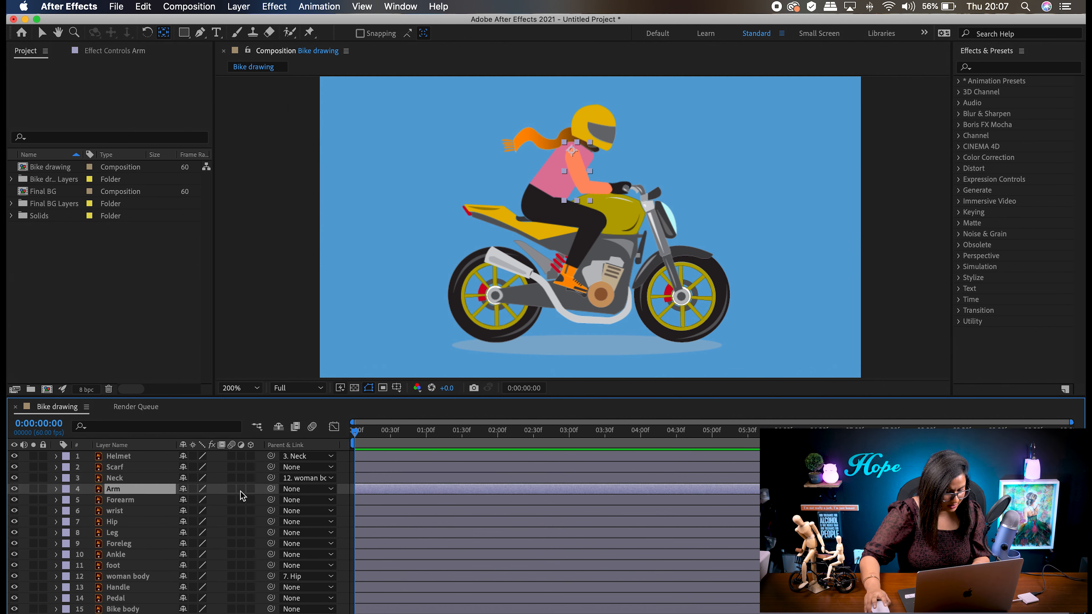
drag(263, 496, 168, 579)
click(142, 500)
drag(271, 500, 158, 494)
drag(157, 492, 159, 490)
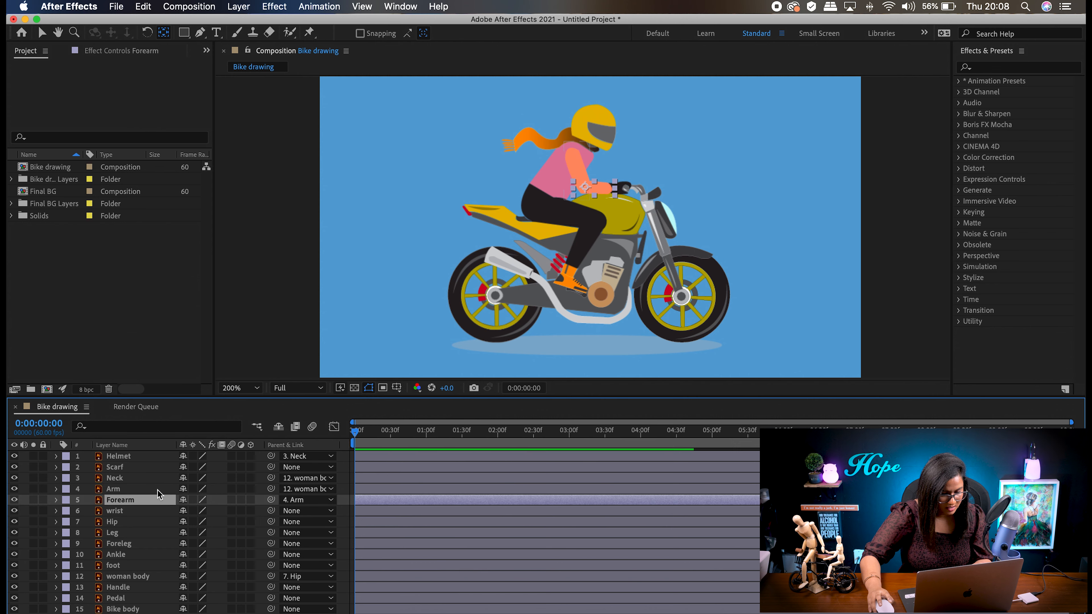
click(157, 514)
drag(270, 511, 159, 501)
Step: Parent the Leg layer to Hip and the Foreleg layer to Leg
click(131, 521)
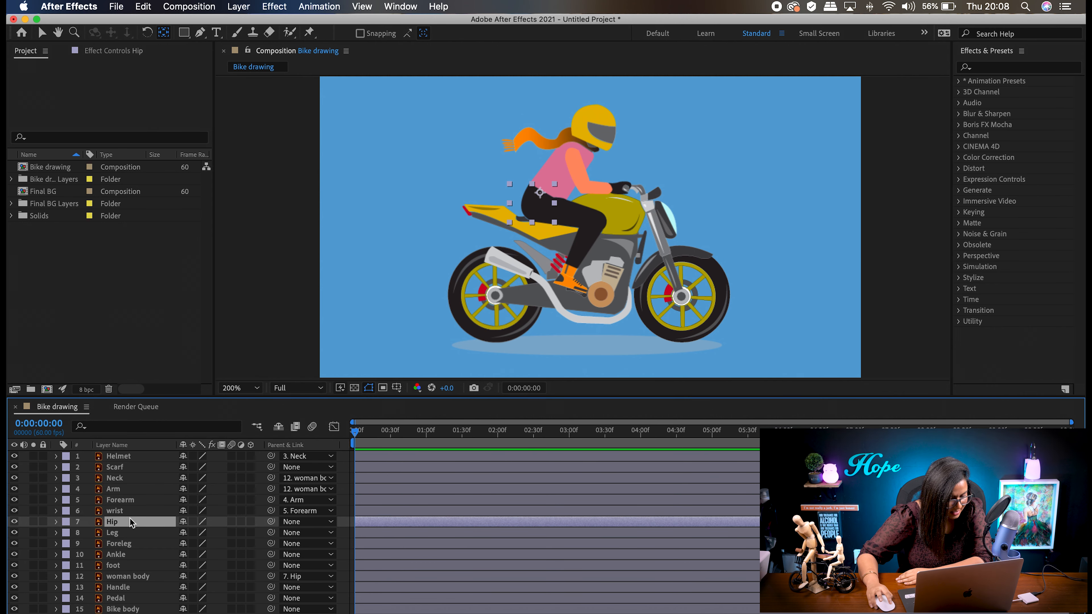
click(132, 533)
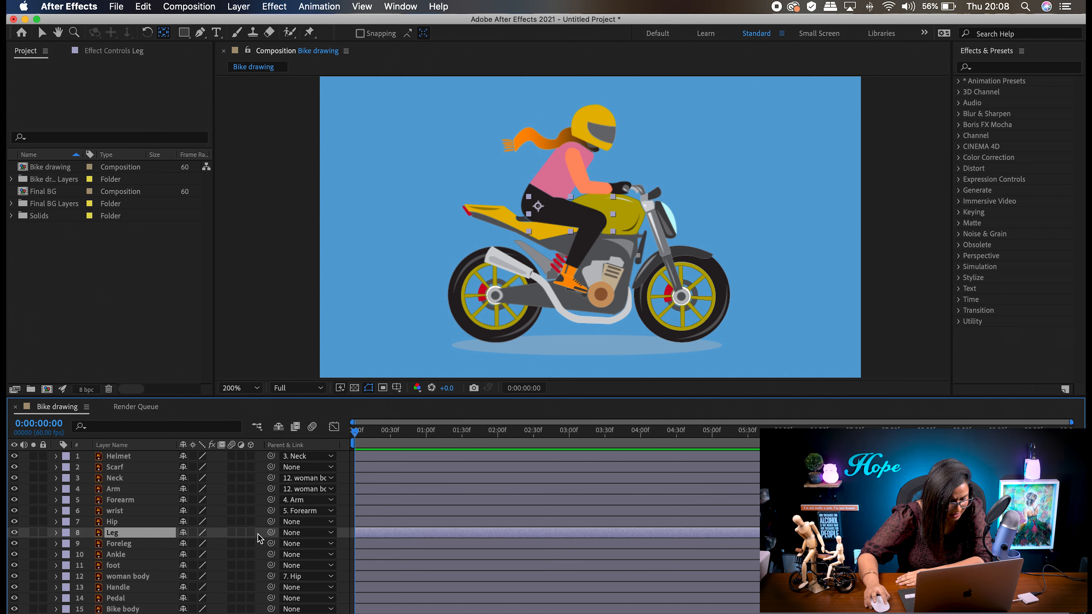
drag(271, 533, 158, 522)
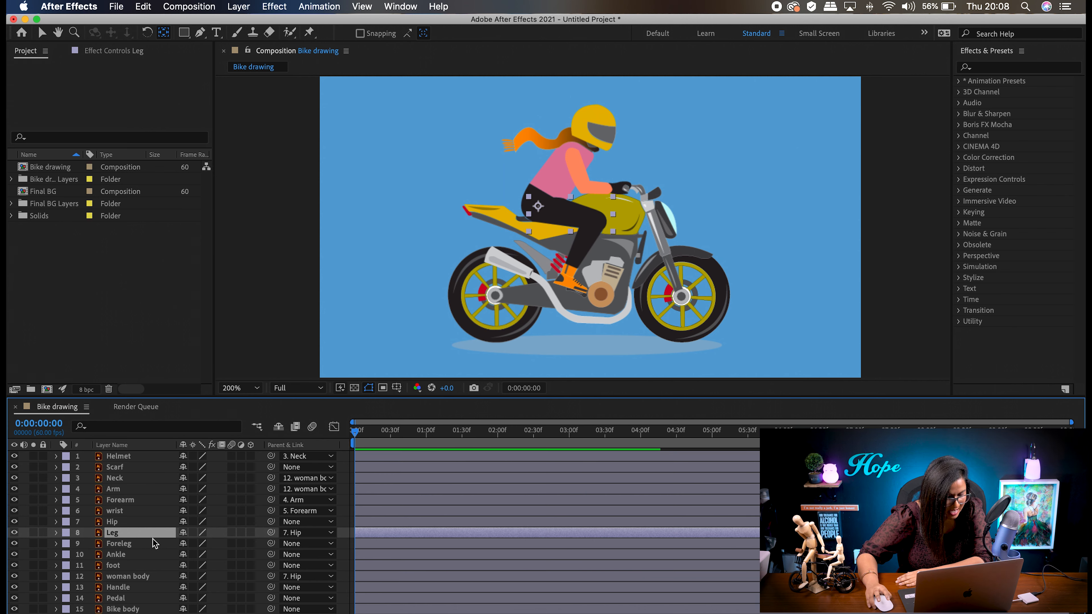
click(155, 544)
drag(271, 544, 160, 534)
Step: Parent both the Ankle and foot layers to the Foreleg layer
click(155, 555)
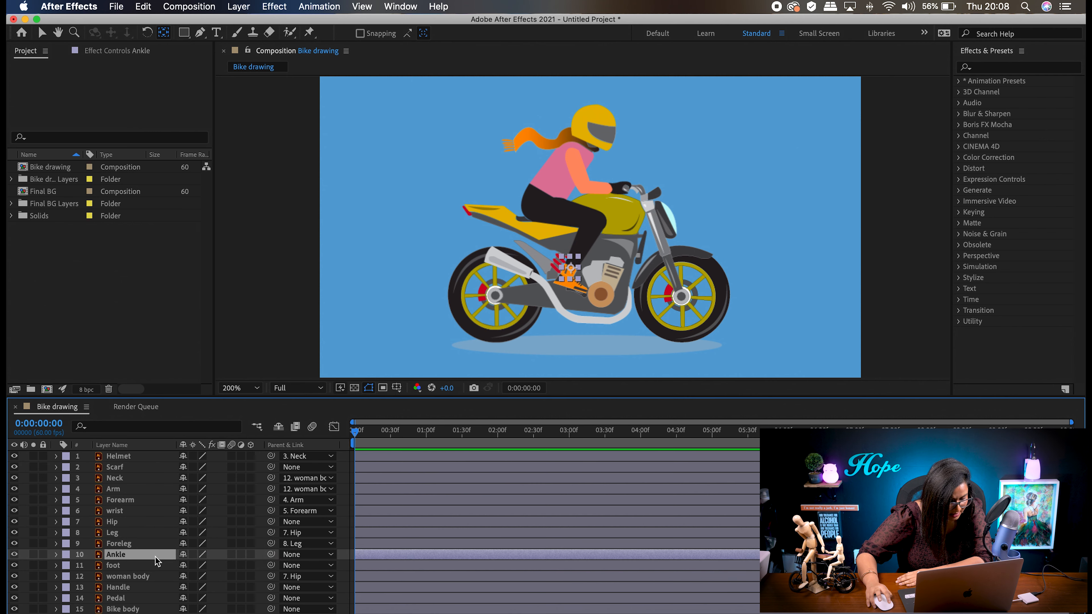
drag(272, 558, 155, 545)
click(181, 566)
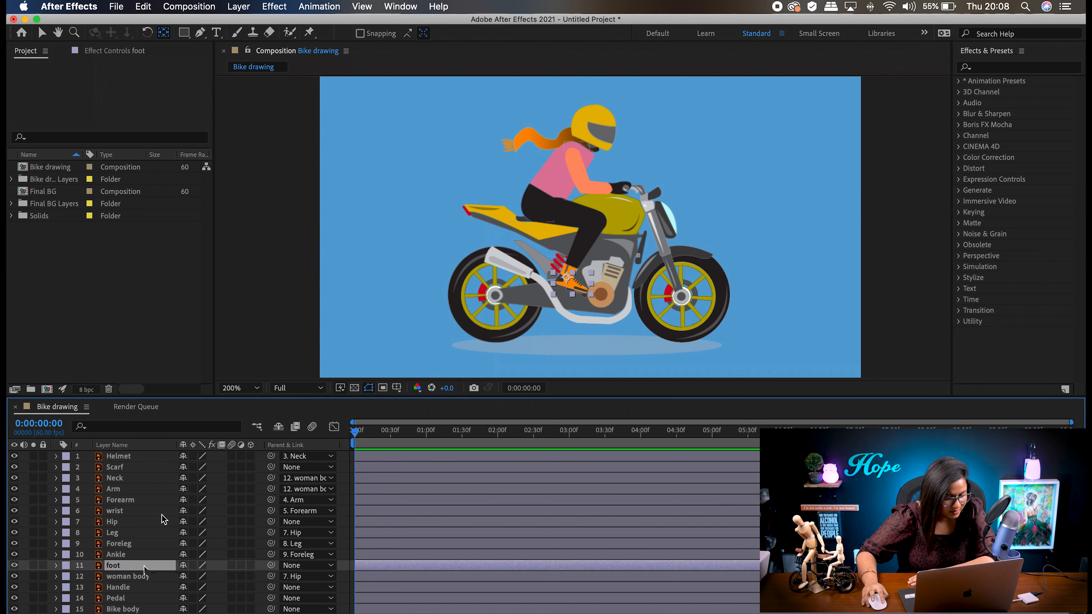
drag(271, 566, 151, 547)
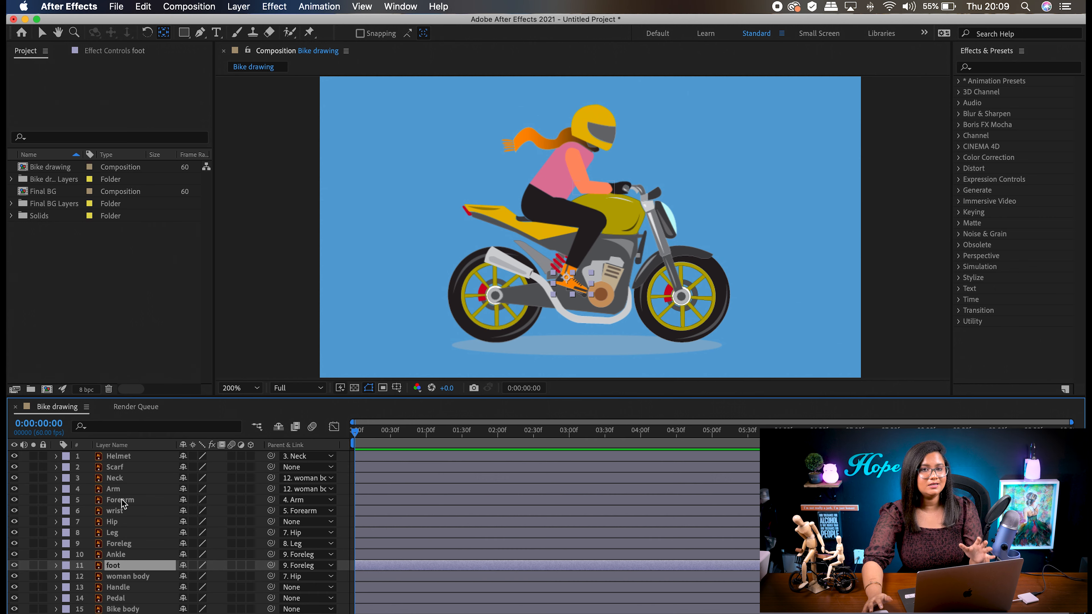
Step: Reveal the Hip layer's Rotation and try rotating it to -11° to test the rider's parenting
click(135, 522)
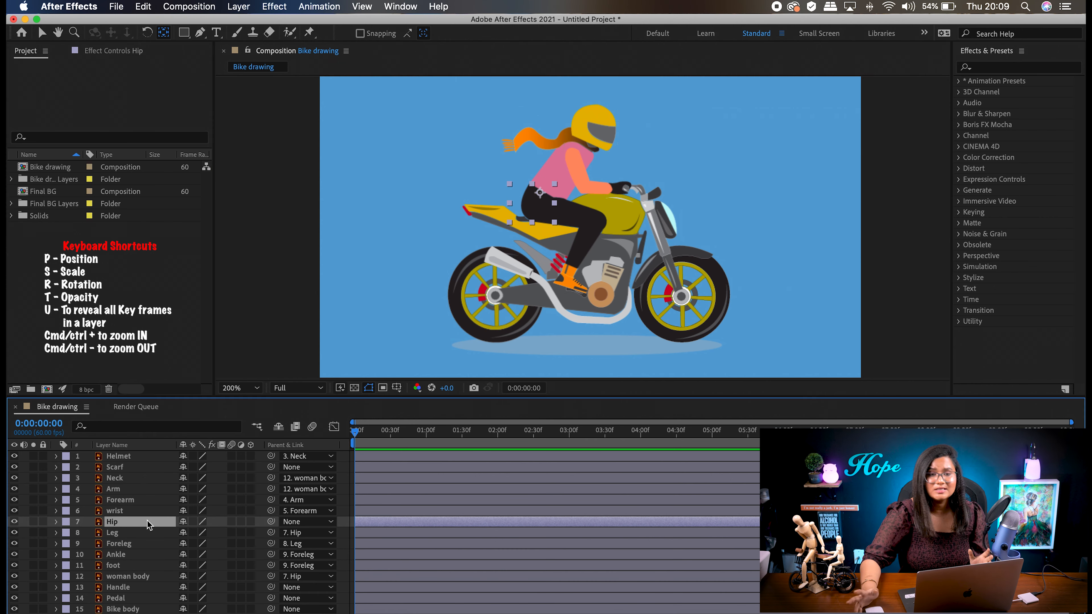
key(r)
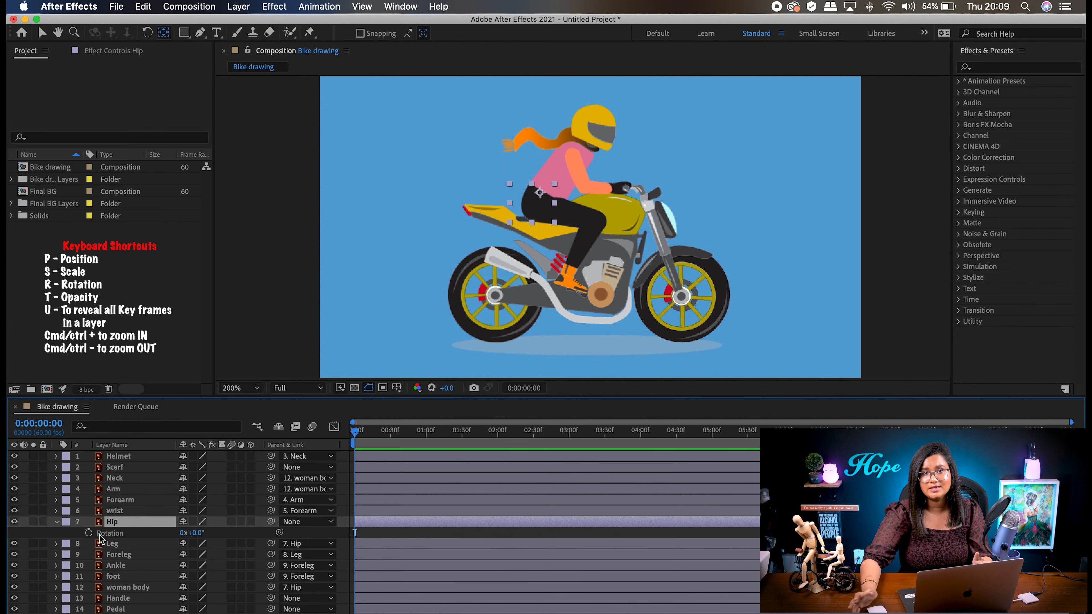
mouse_move(198, 536)
mouse_down()
mouse_move(178, 542)
mouse_move(207, 543)
mouse_move(193, 542)
mouse_up()
Step: Undo the Hip rotation and parent the Scarf layer to the Neck layer
click(138, 469)
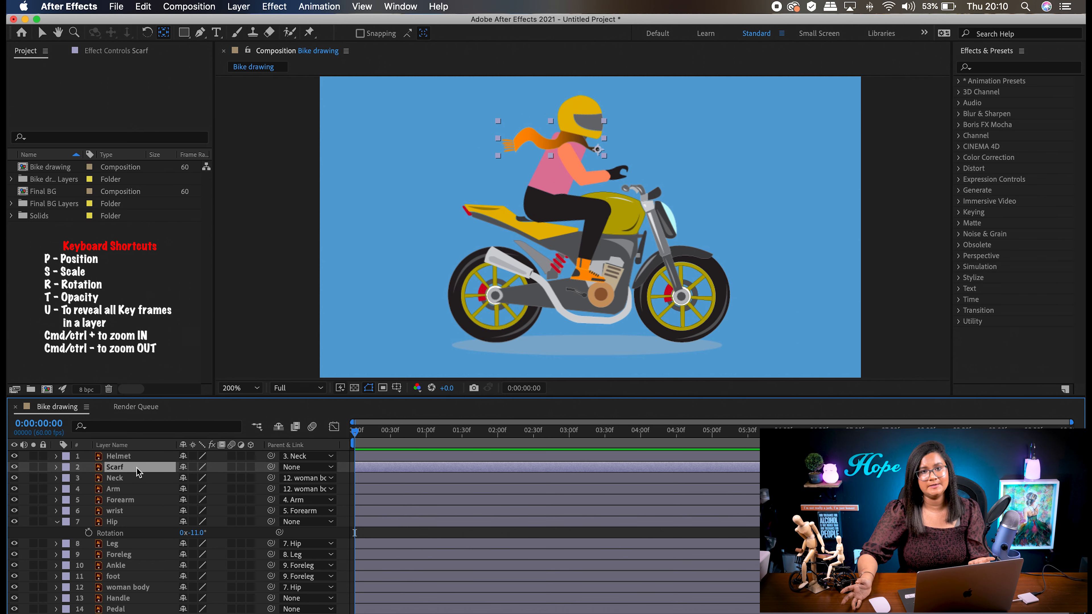
key(super+z)
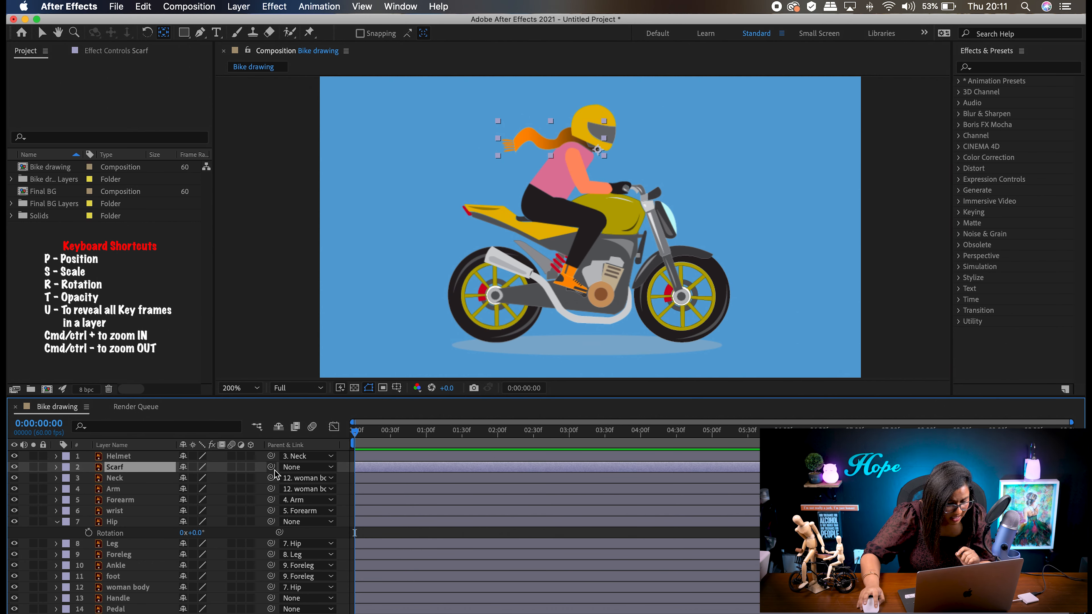
drag(272, 470, 131, 481)
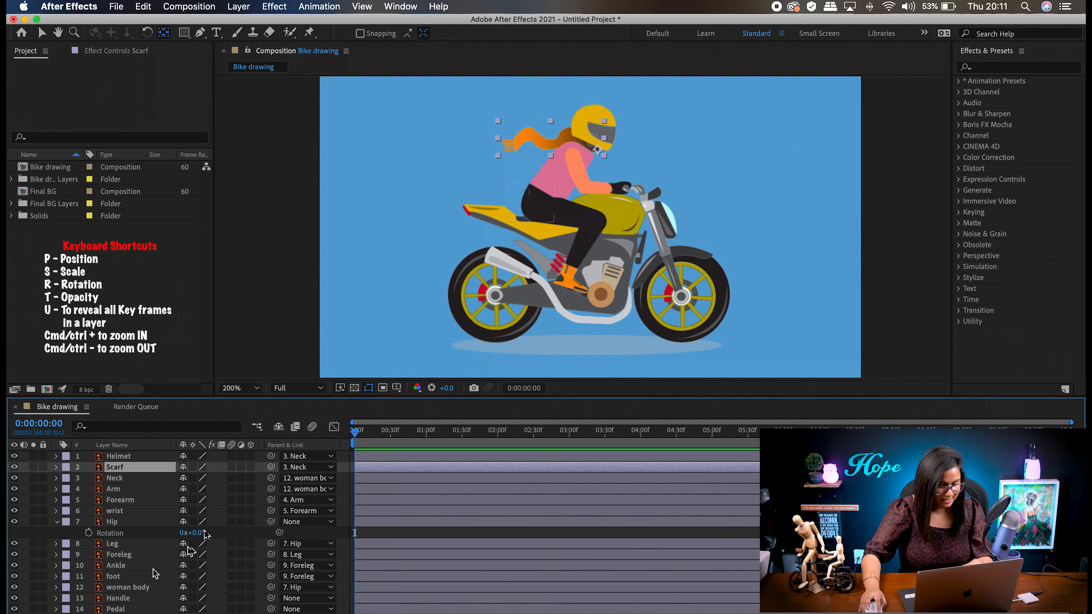
Step: Try rotating the Hip layer to about 35° to check that the scarf follows the rider
drag(196, 534, 221, 534)
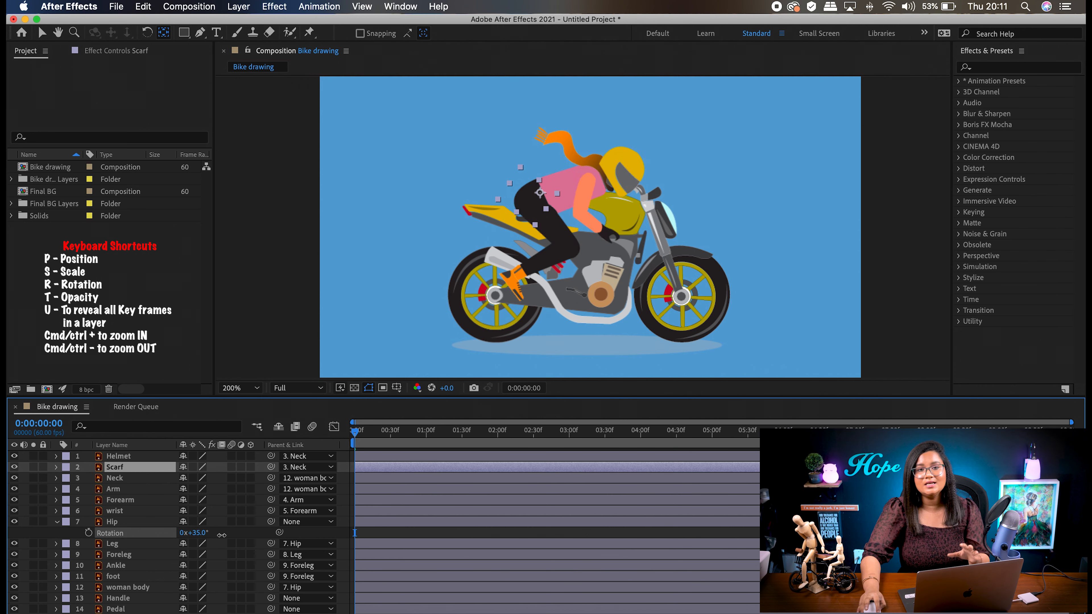
mouse_move(221, 536)
mouse_down()
mouse_move(180, 538)
mouse_move(231, 545)
mouse_up()
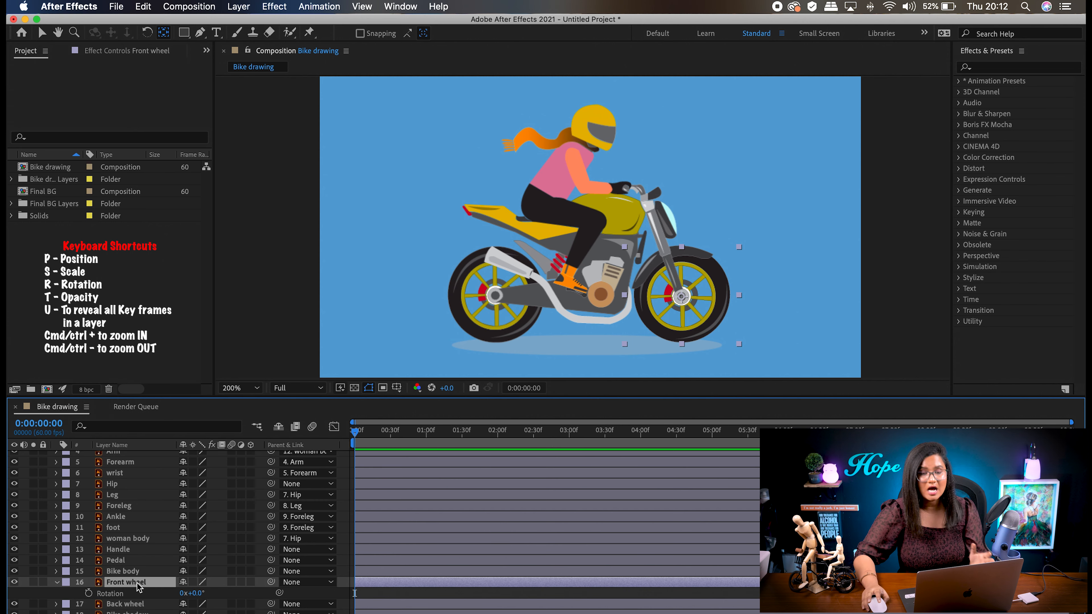
Step: Reveal the Front wheel layer's Rotation and try turning it to about 30° to test its pivot
key(r)
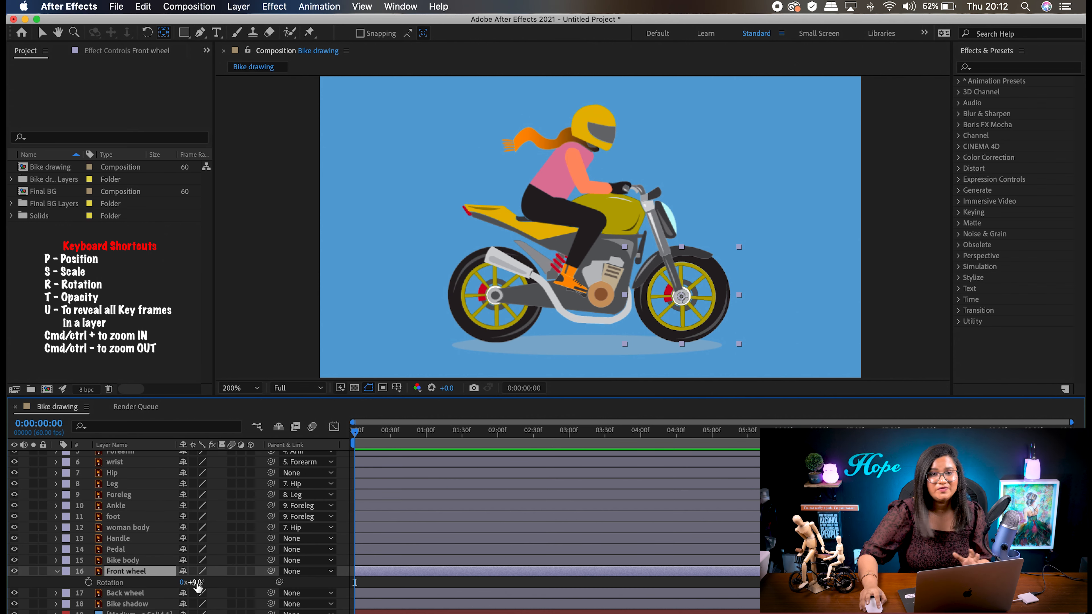
drag(196, 583, 229, 596)
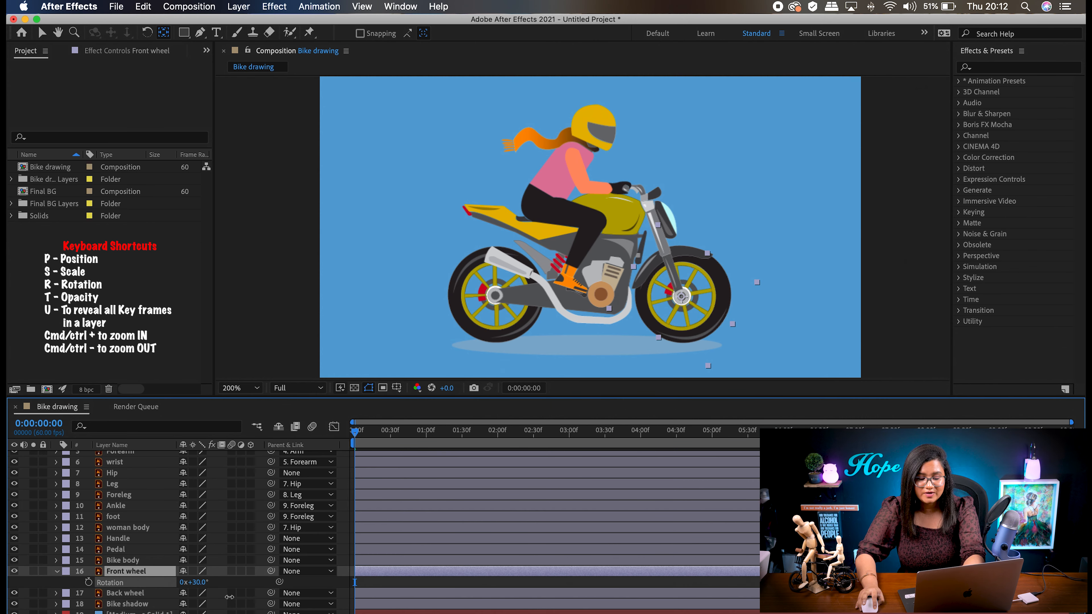
drag(230, 597, 230, 596)
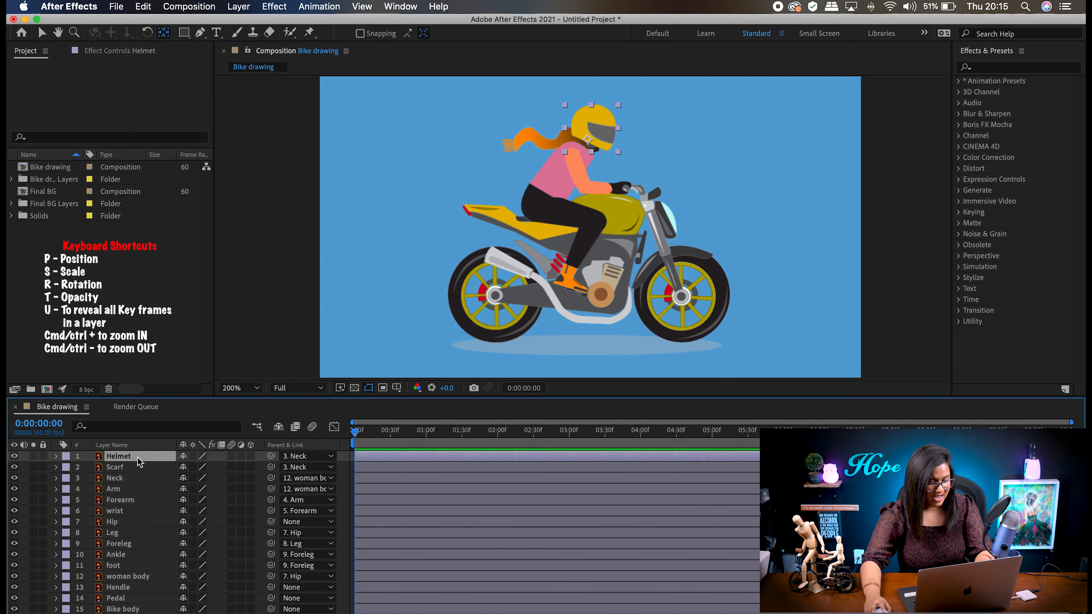
Step: Keyframe the Helmet layer's Rotation at 0° on the first frame and 6° at 0:00:00:32
key(r)
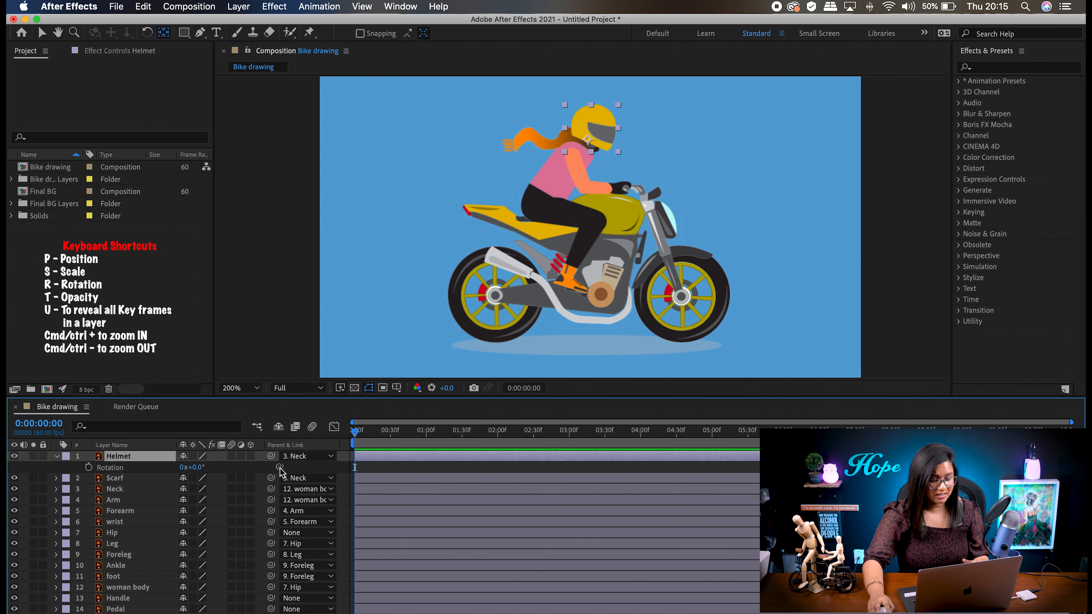
drag(354, 432, 323, 441)
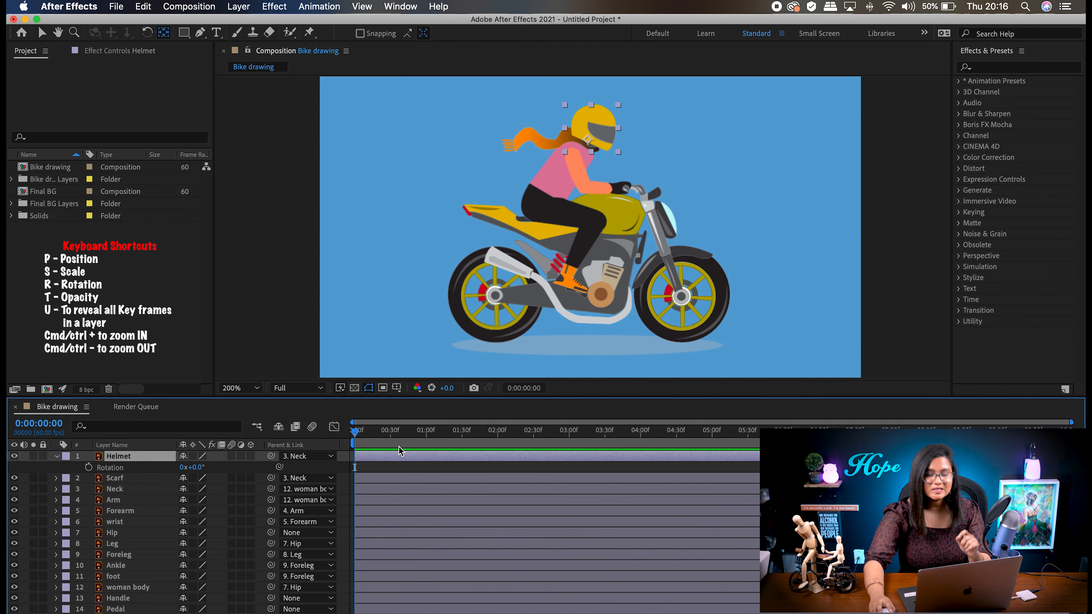
click(88, 467)
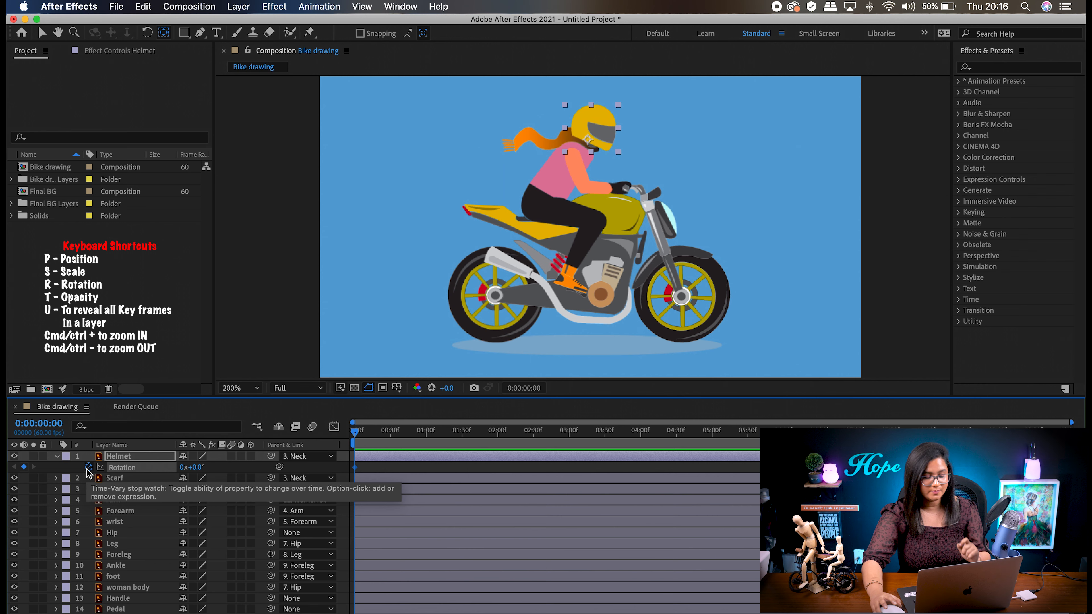
drag(355, 432, 391, 439)
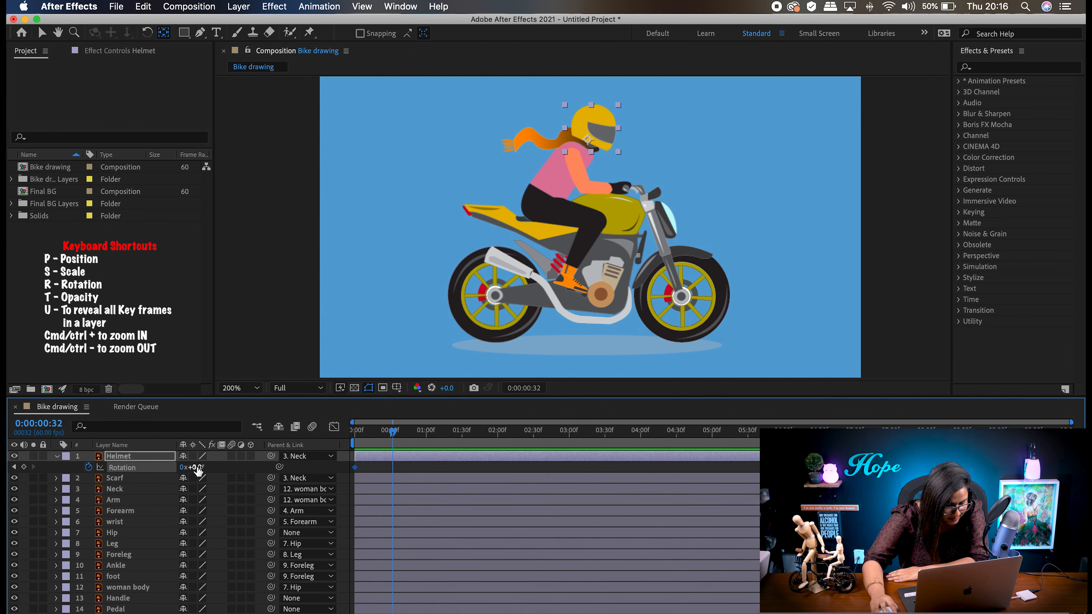
drag(193, 467, 204, 467)
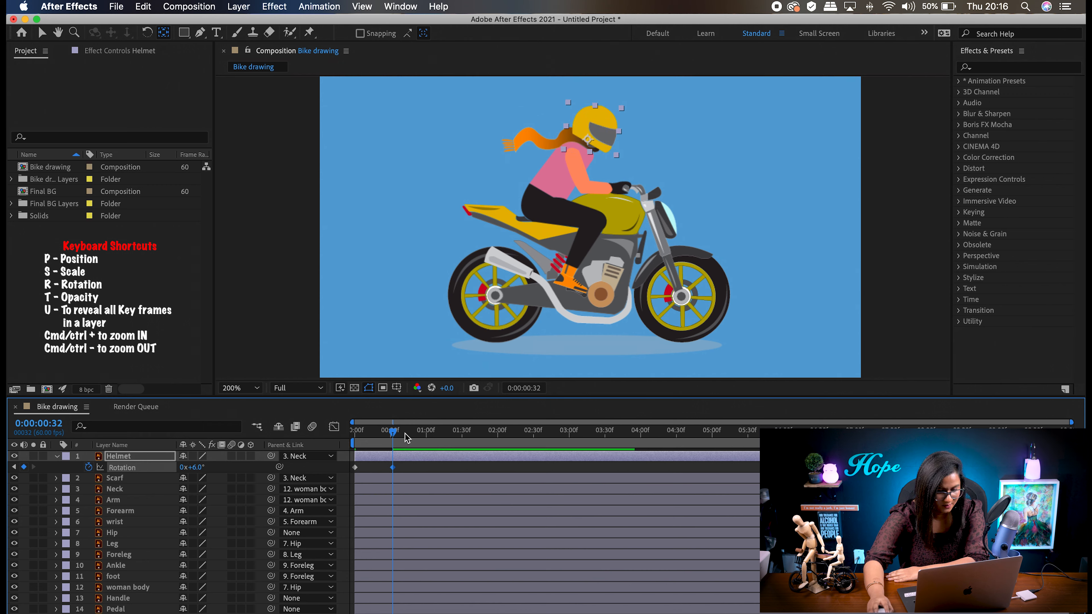
Step: Copy the Helmet's starting Rotation keyframe to 0:00:01:00
drag(392, 433, 427, 439)
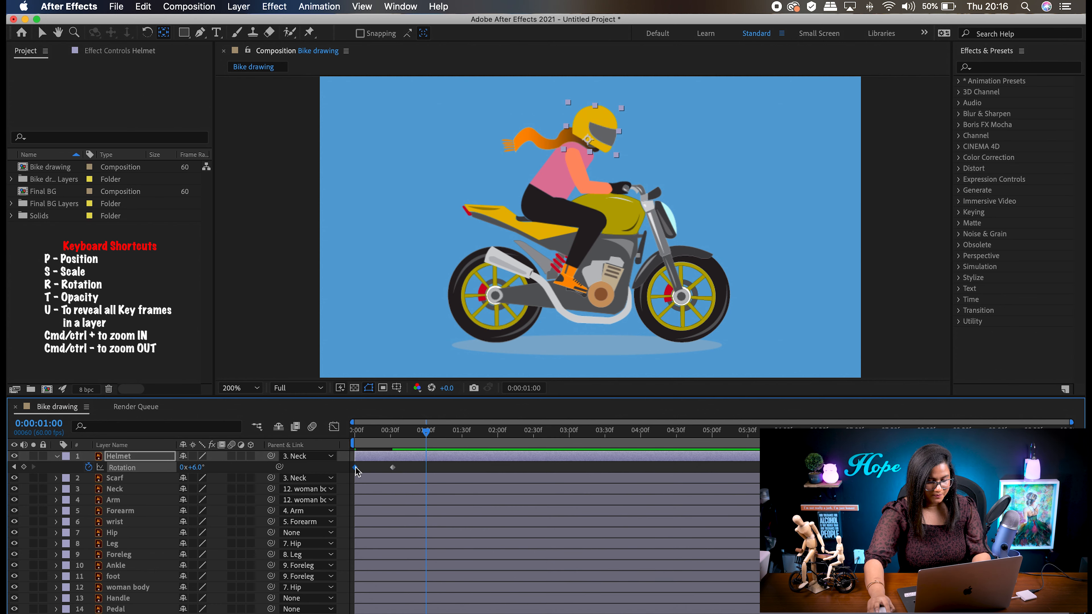
mouse_move(356, 472)
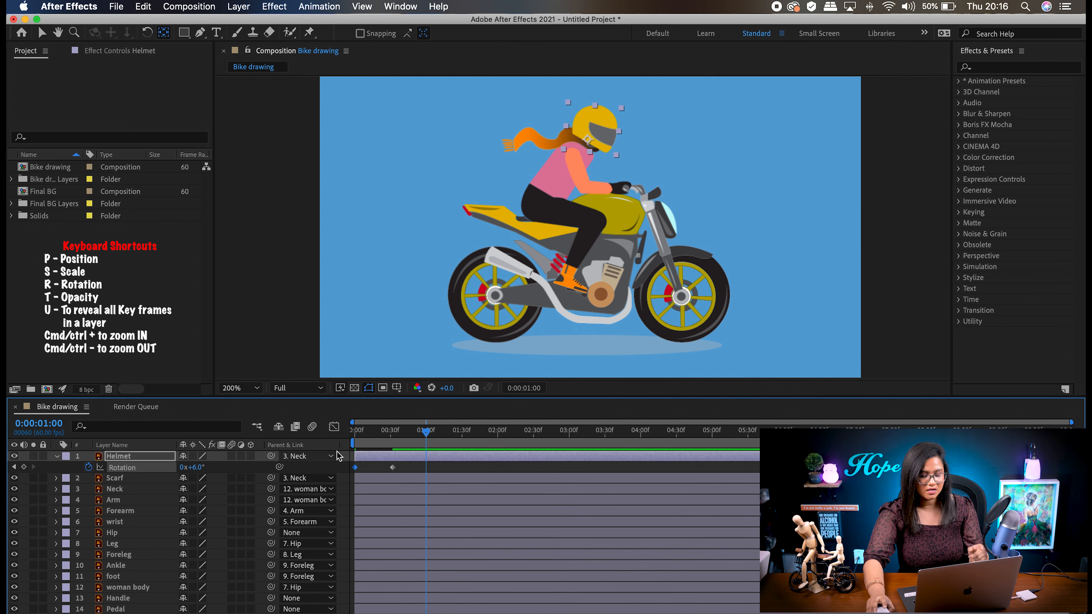
key(super+v)
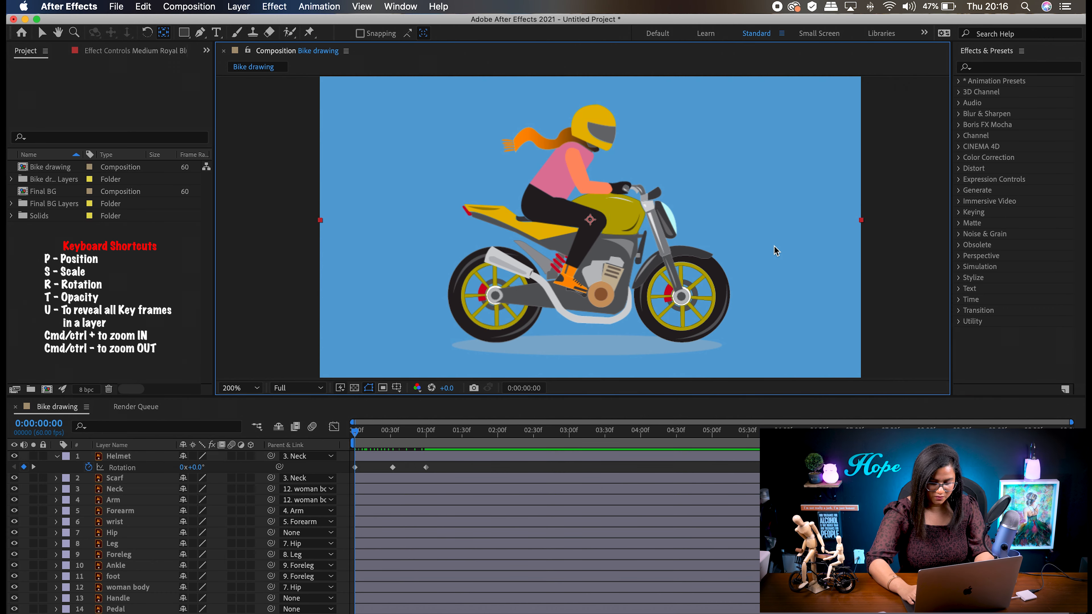
Step: Scrub through the first second in a close-up of the rider's head to review the helmet motion
key(super+equal)
key(super+equal)
drag(355, 436, 395, 440)
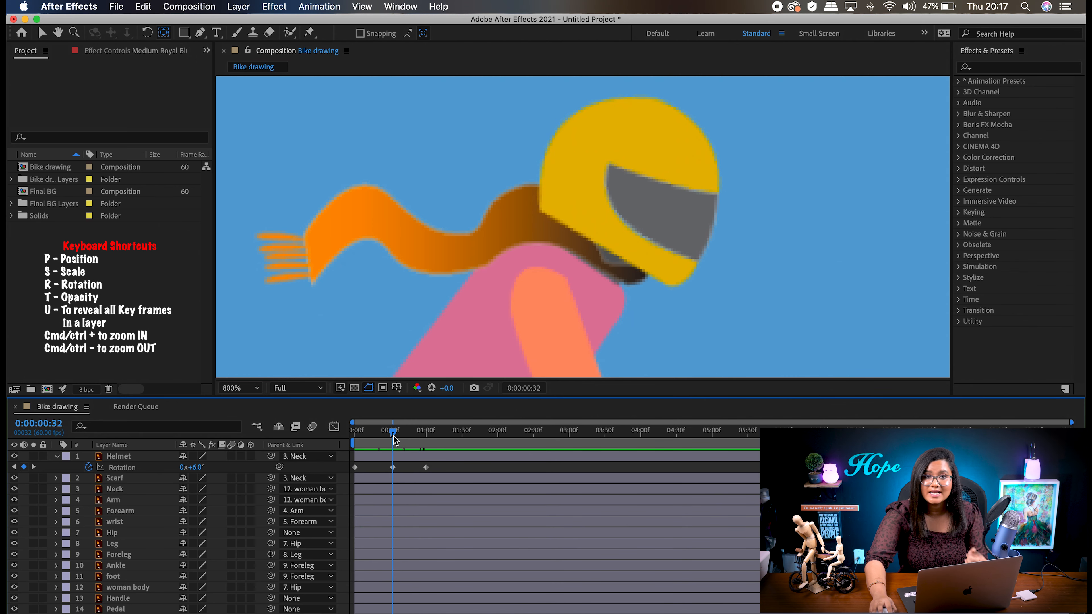
drag(395, 440, 431, 448)
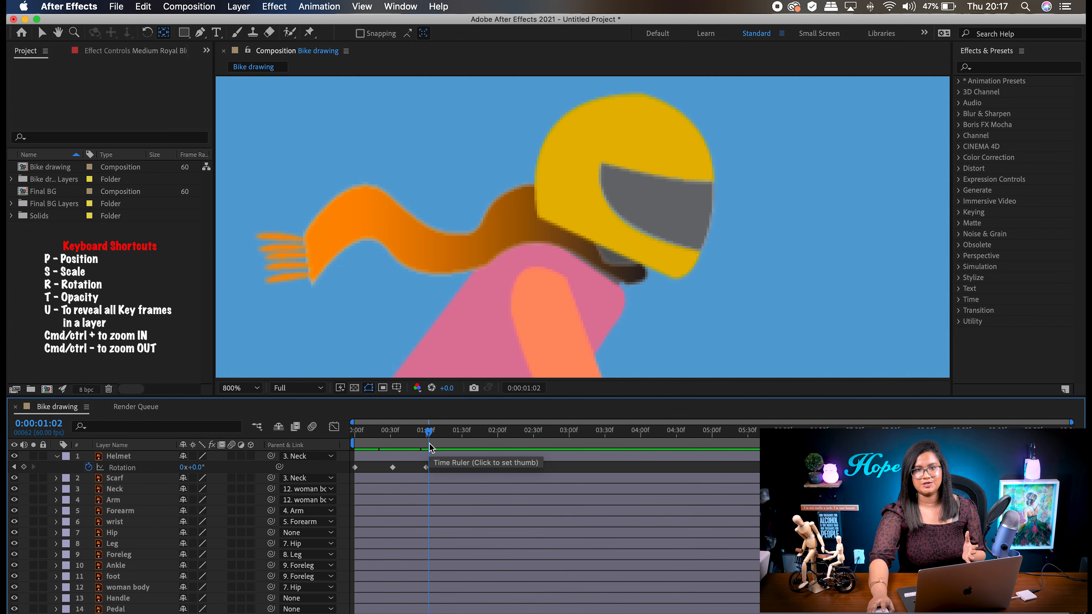
Step: Keyframe the Neck layer's Rotation at 0° on the first frame and -3° at 0:00:00:32
key(Home)
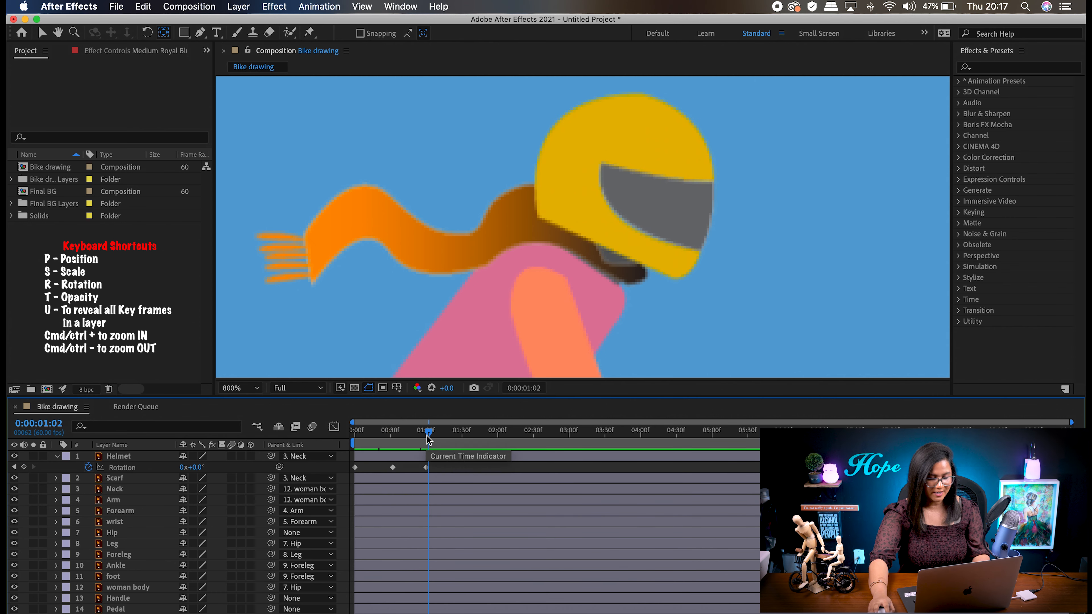
click(123, 478)
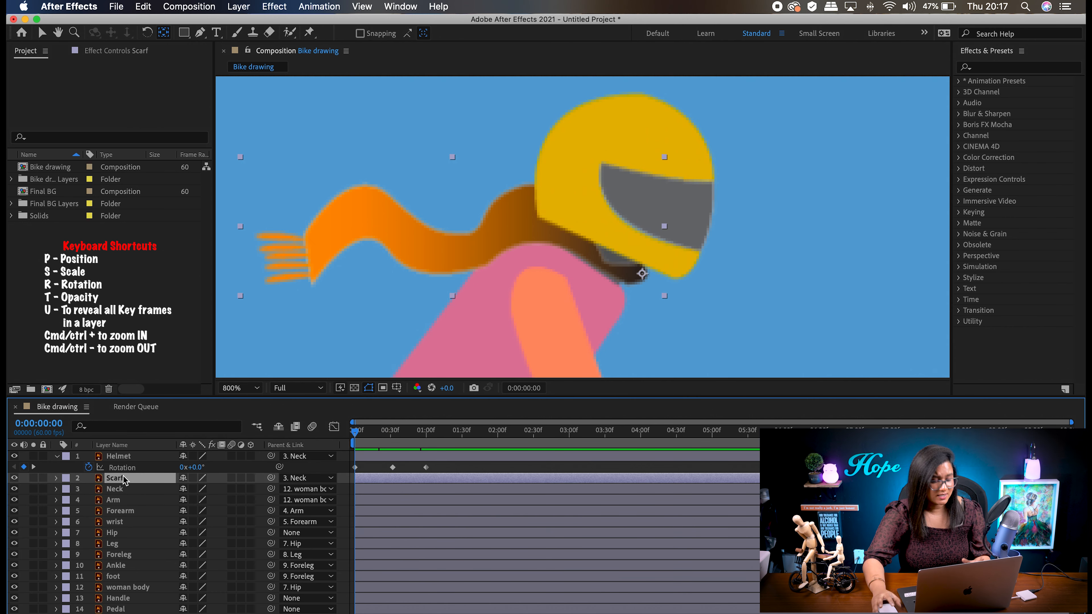
click(126, 490)
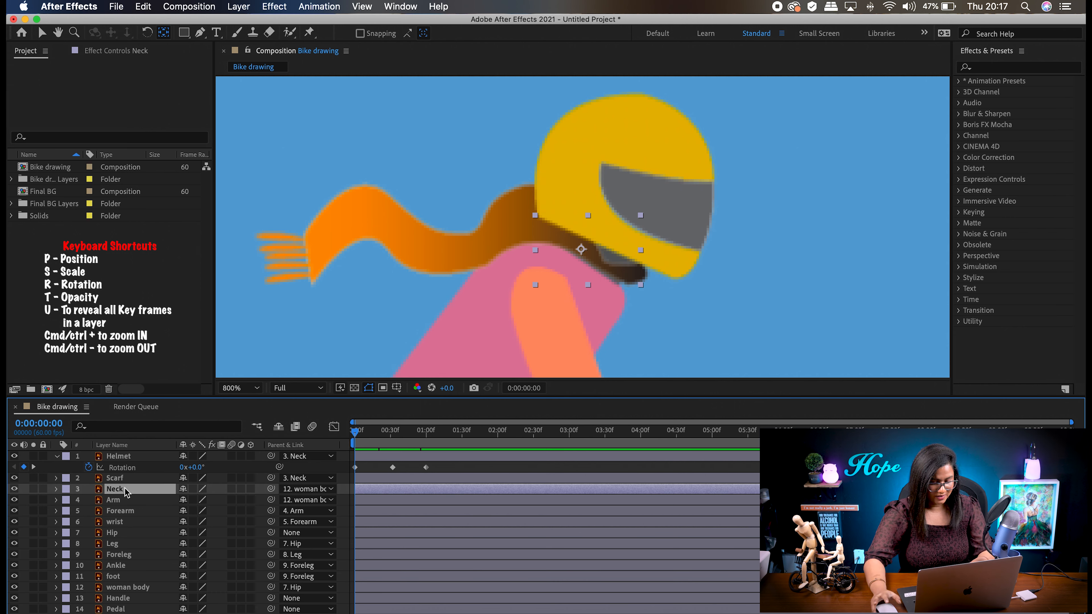
key(r)
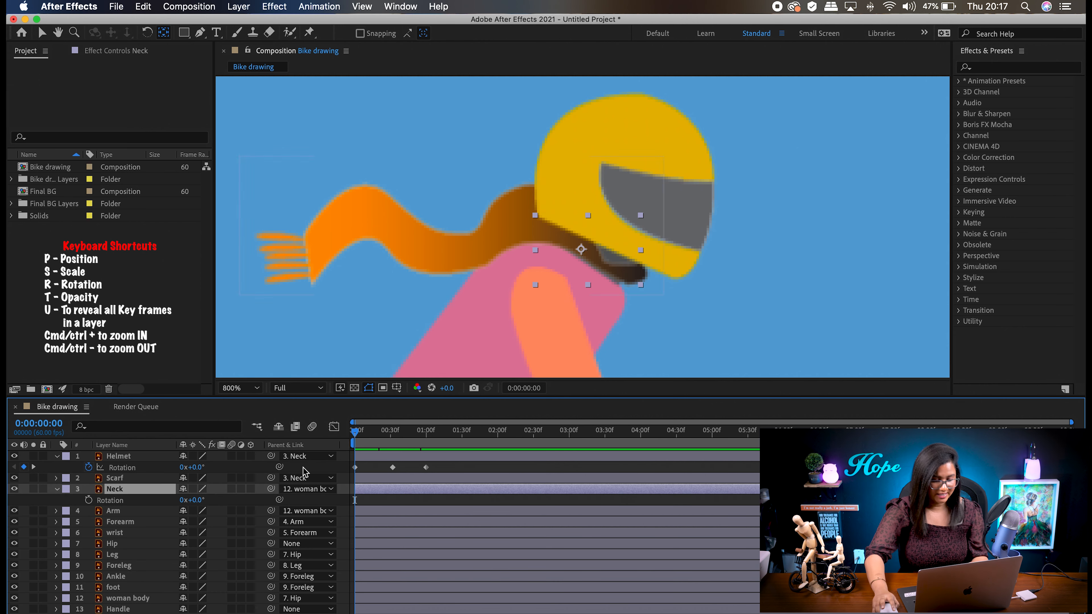
click(88, 500)
drag(360, 434, 396, 439)
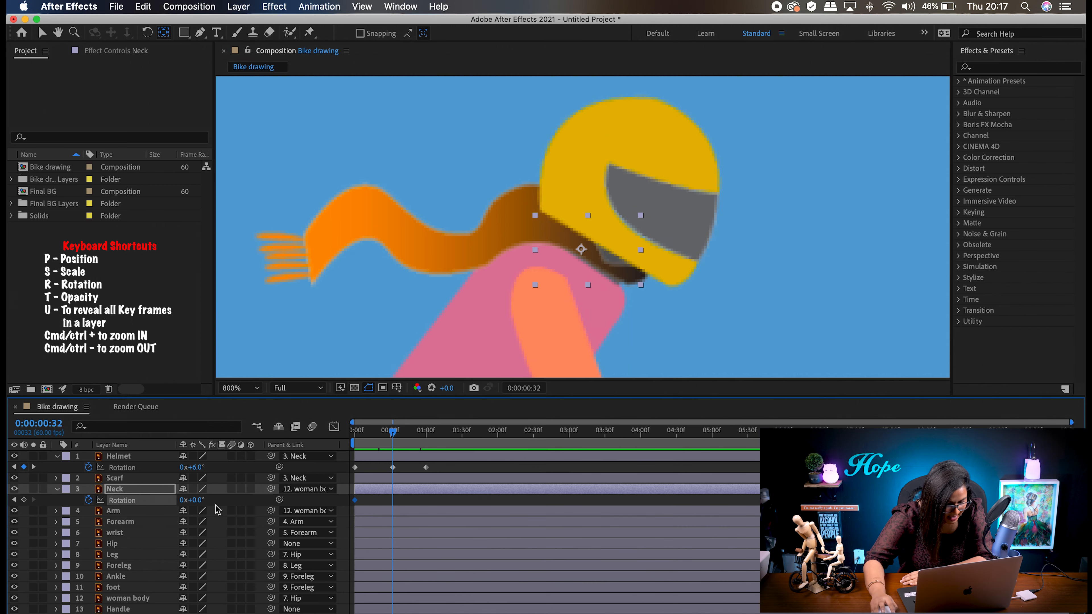
drag(198, 500, 196, 501)
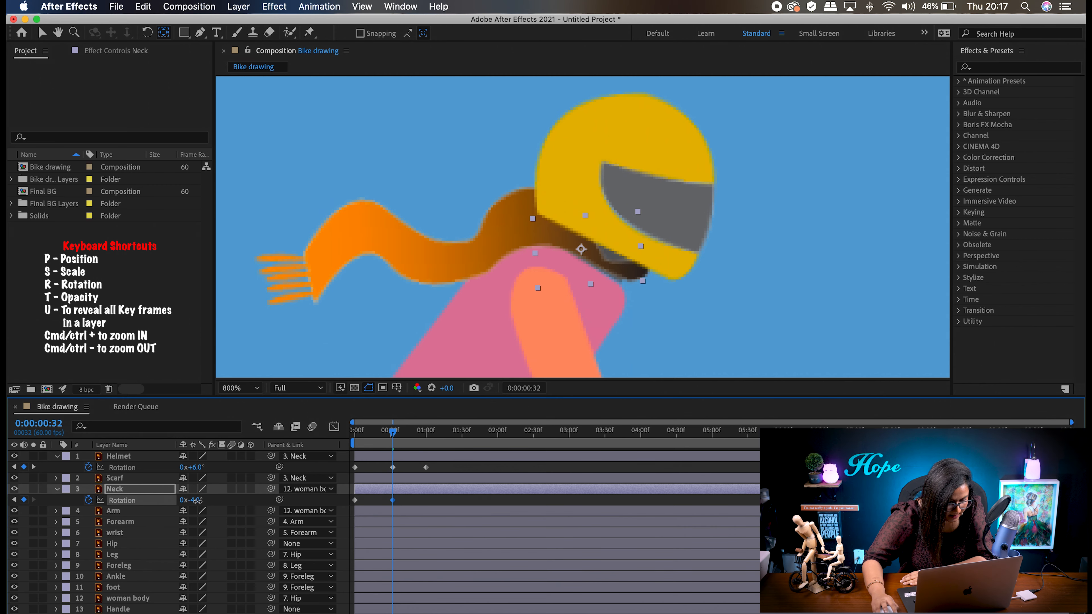
drag(197, 500, 198, 500)
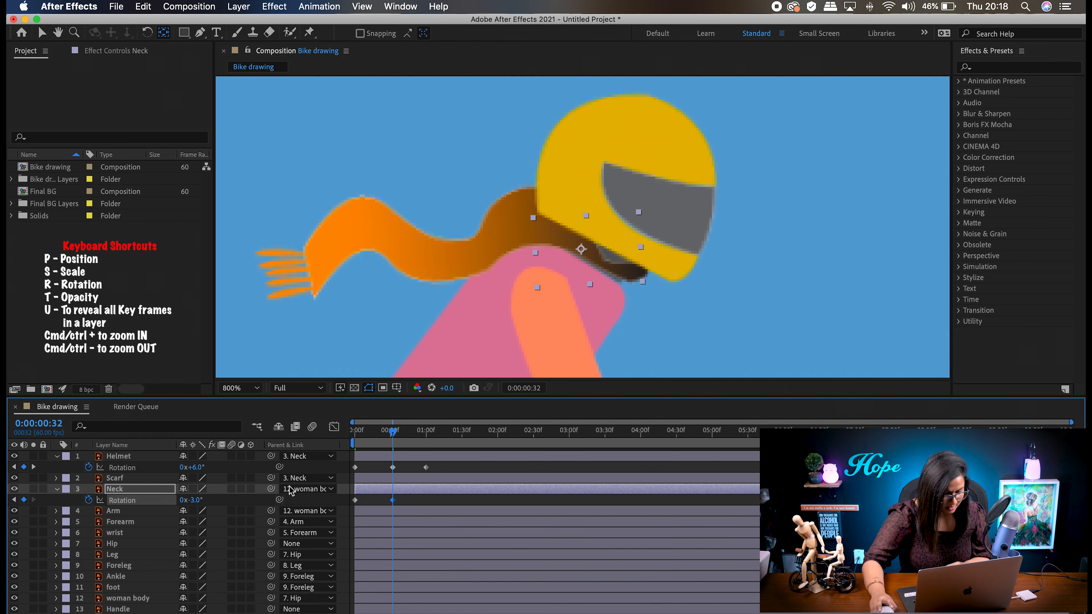
Step: Copy the Neck's starting Rotation keyframe to 0:00:01:00
drag(396, 436, 431, 439)
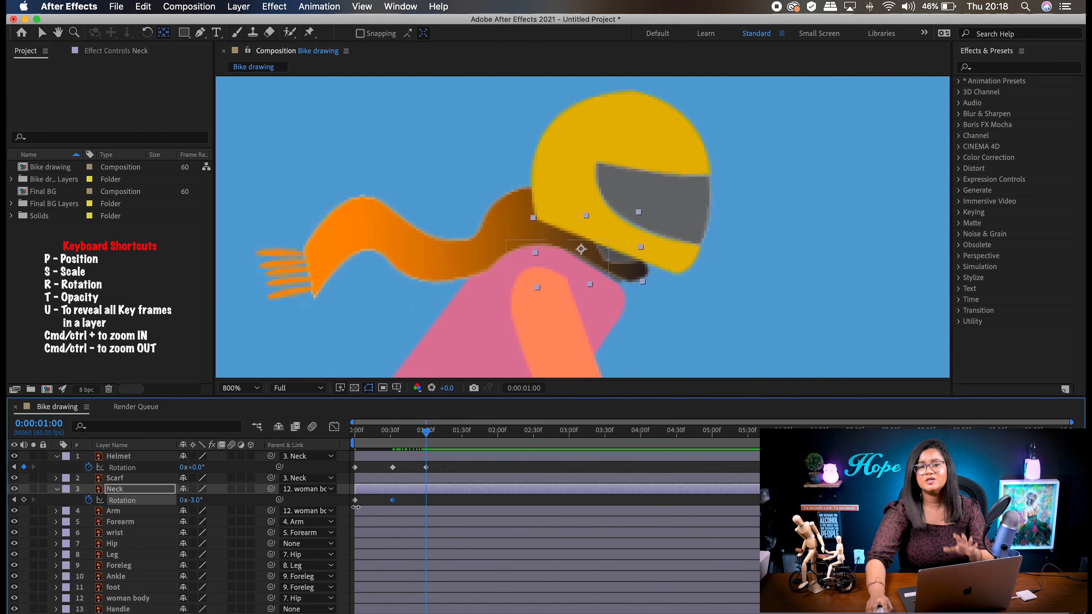
mouse_move(356, 504)
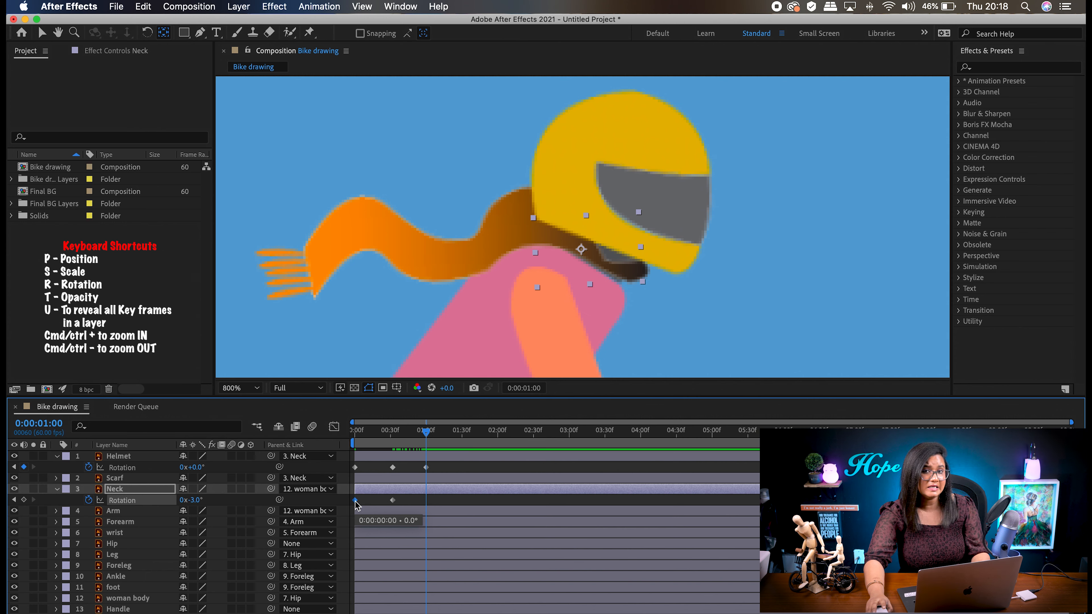
key(super+c)
key(super+v)
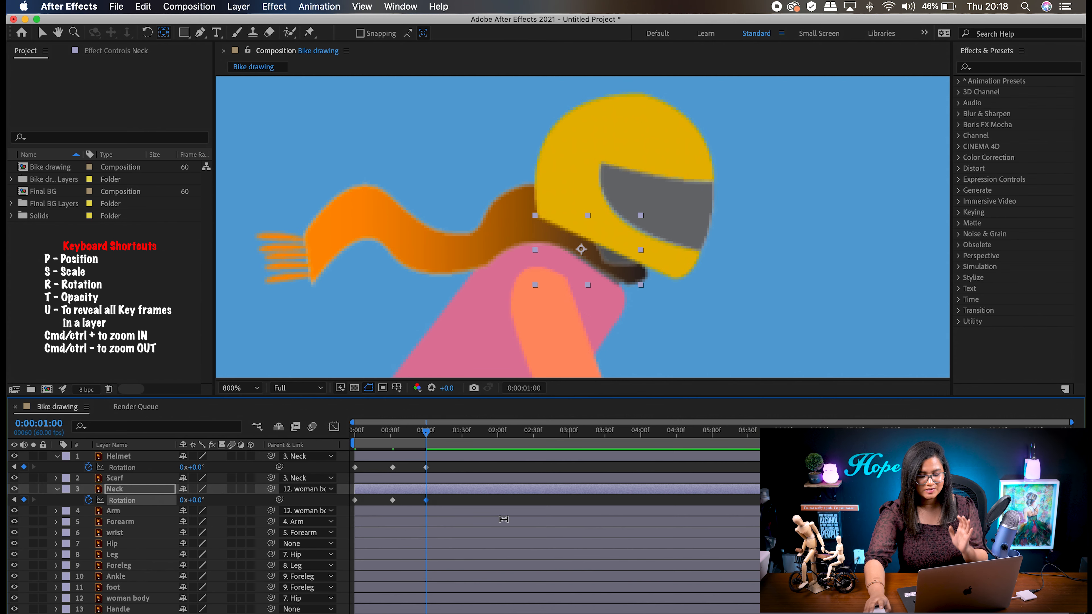
Step: Scrub back to the first frame to review the combined helmet, neck and scarf motion
drag(428, 432, 406, 437)
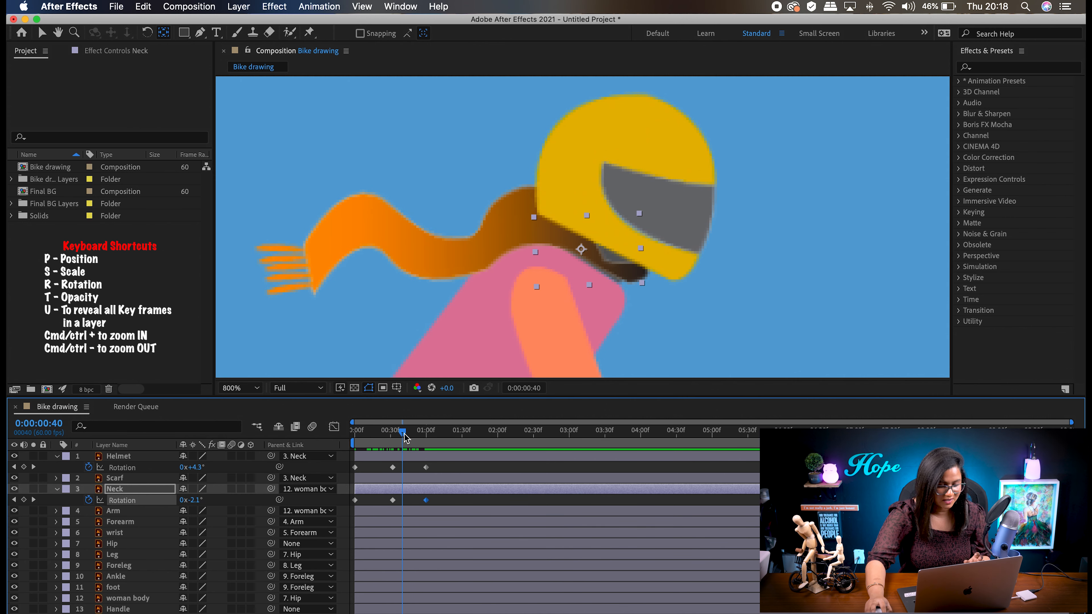
click(14, 478)
drag(403, 438, 354, 439)
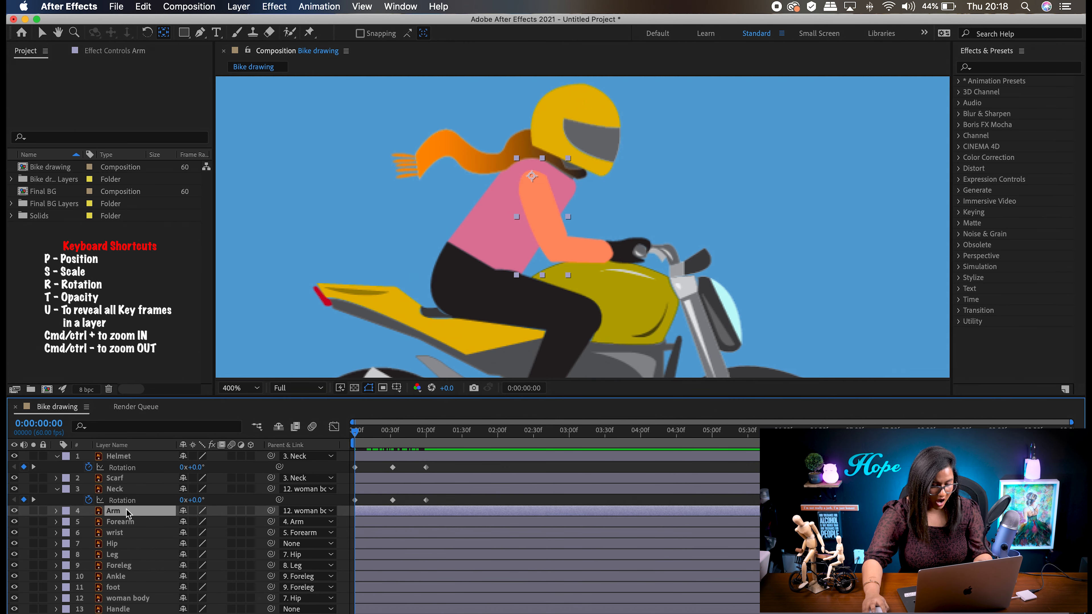
Step: Reveal the Arm layer's Rotation, try turning it to about 13° to test the shoulder pivot, and return it to 0°
key(r)
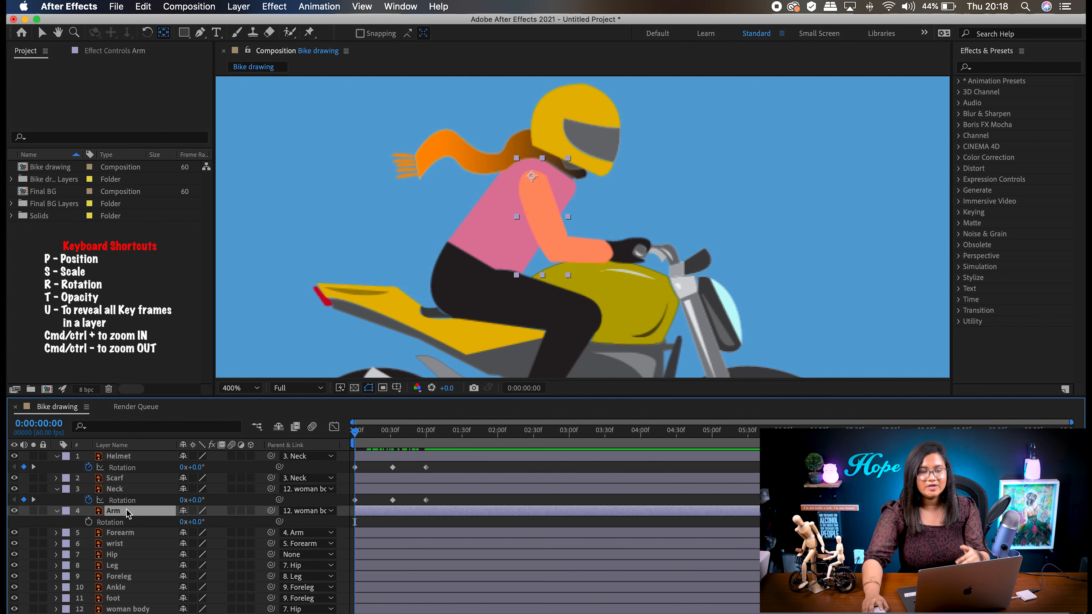
drag(198, 523, 209, 523)
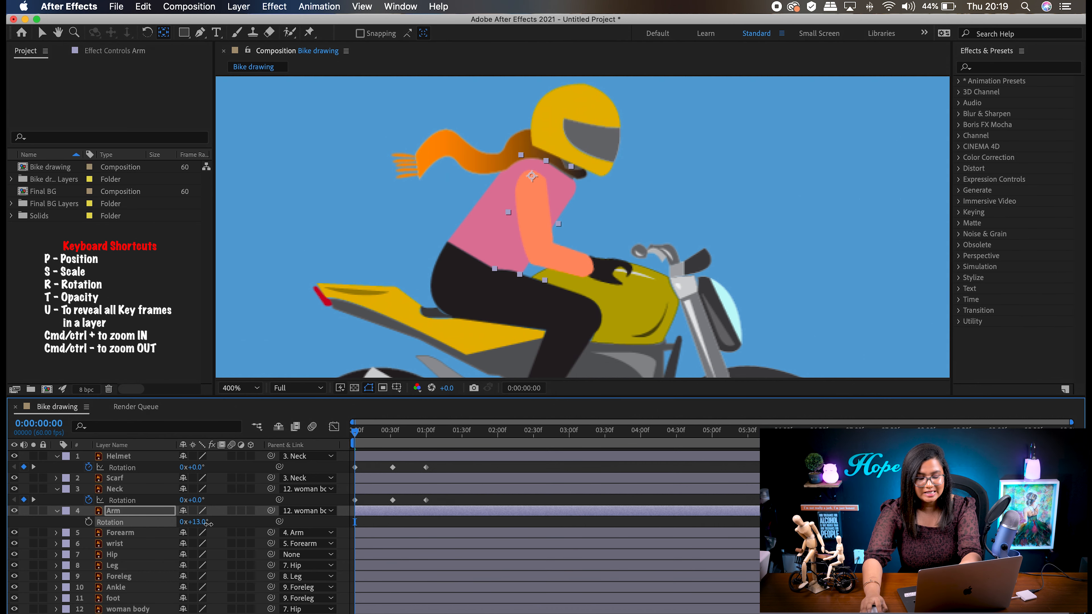
drag(209, 523, 200, 523)
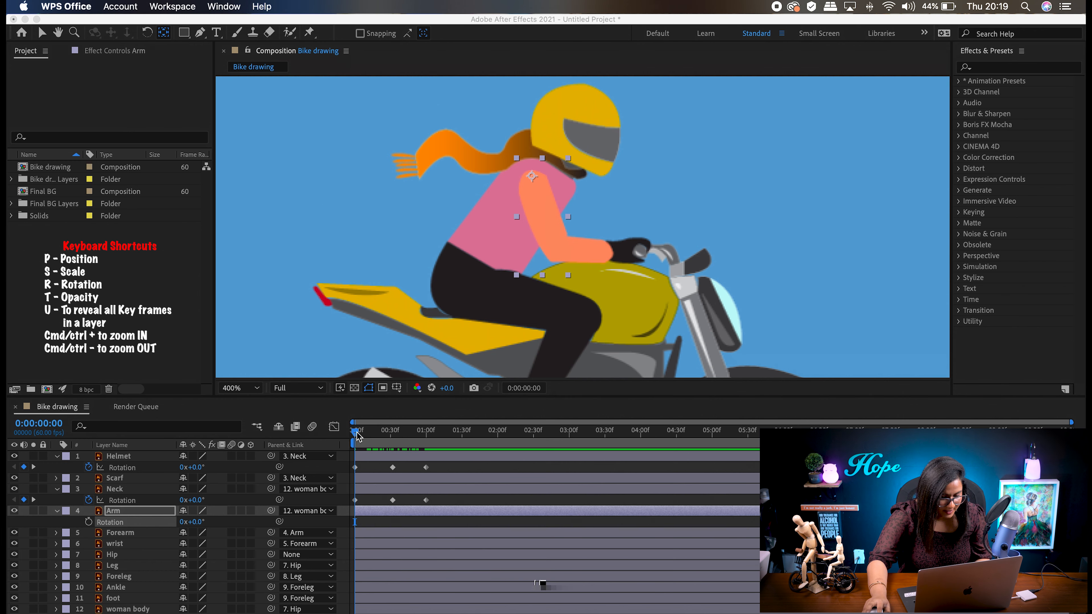
Step: Keyframe the Arm layer's Rotation at 0° on the first frame and -5° at 0:00:00:32
click(354, 433)
click(88, 522)
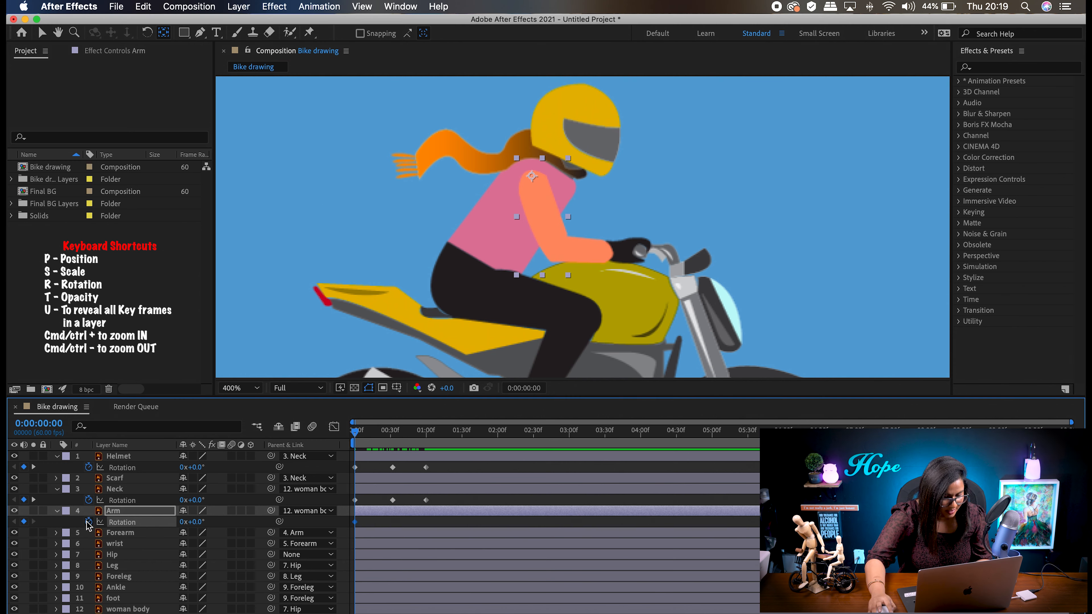
drag(364, 438, 394, 439)
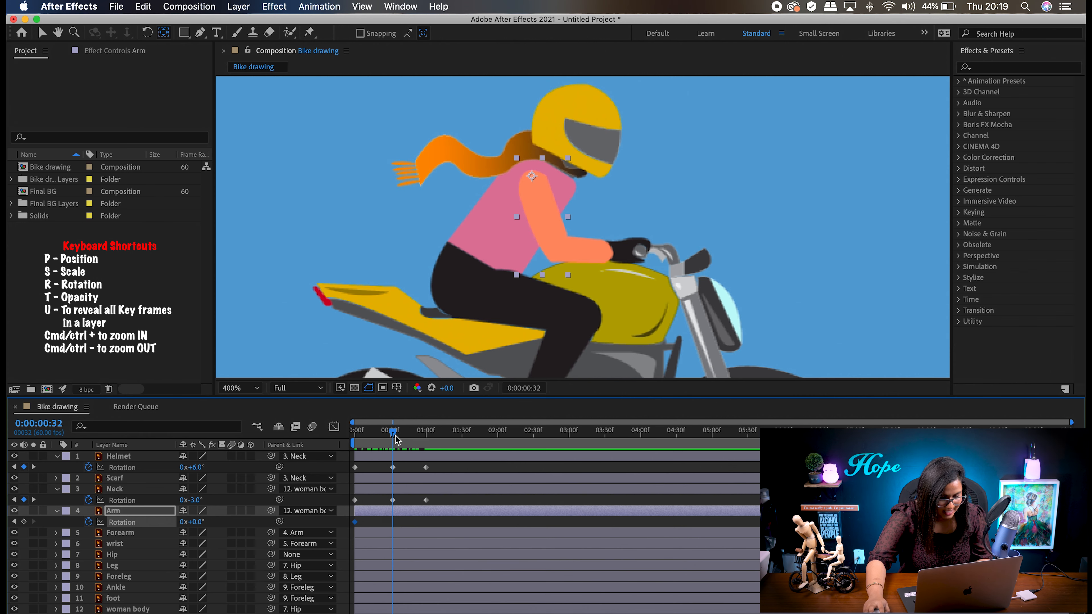
drag(189, 521, 193, 522)
Step: Copy the Arm's starting Rotation keyframe to 0:00:01:00 and scrub back slightly to check the motion
mouse_move(429, 438)
mouse_down()
mouse_move(397, 438)
mouse_move(426, 438)
mouse_up()
drag(427, 437, 428, 438)
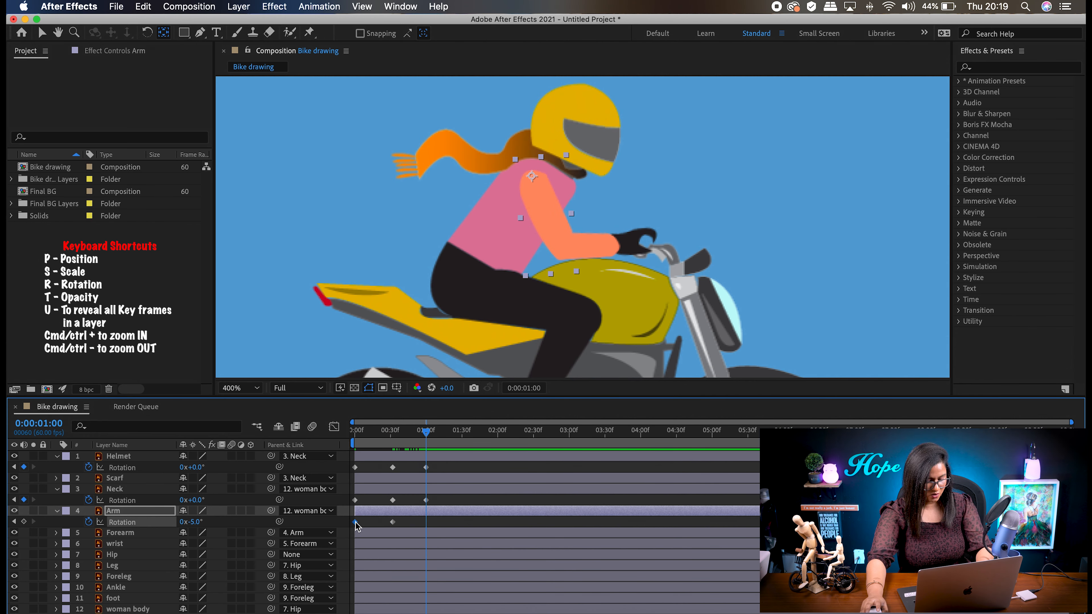
click(355, 522)
key(super+c)
key(super+v)
mouse_move(429, 433)
mouse_down()
mouse_move(381, 435)
mouse_move(420, 443)
mouse_move(358, 443)
mouse_move(421, 443)
mouse_up()
Step: Keyframe the Forearm layer's Rotation at 0° on the first frame and adjust its angle slightly at 0:00:00:31
click(143, 533)
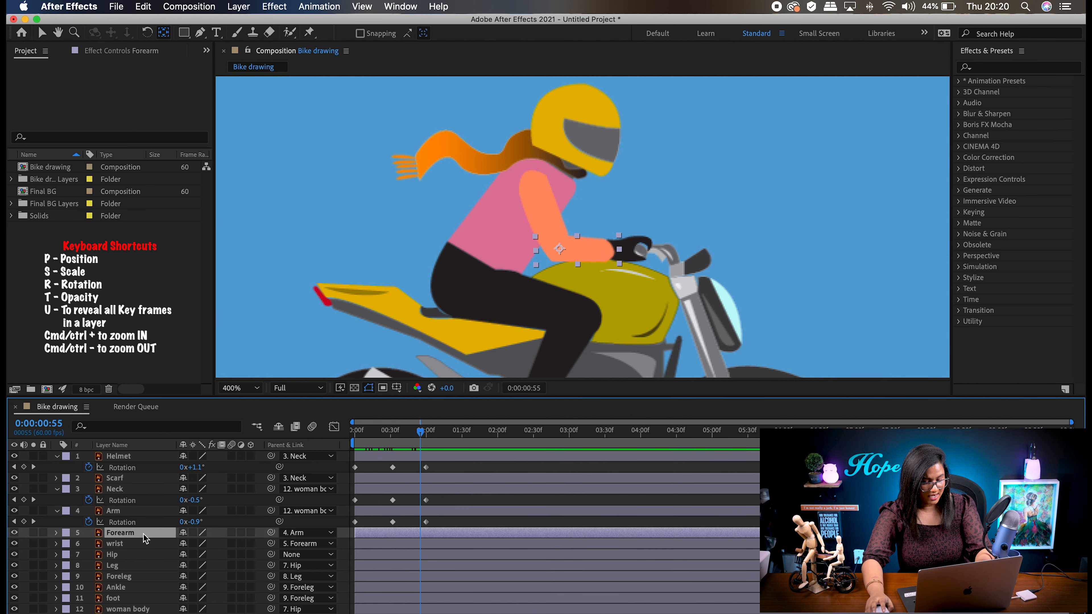
key(r)
scroll(129, 529, down, 2)
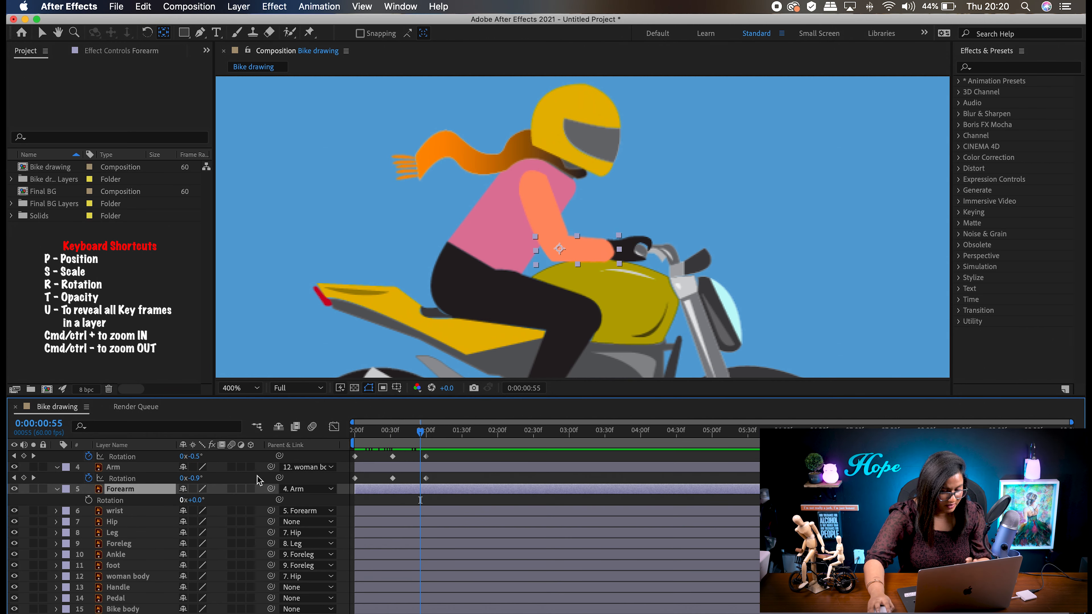
key(Home)
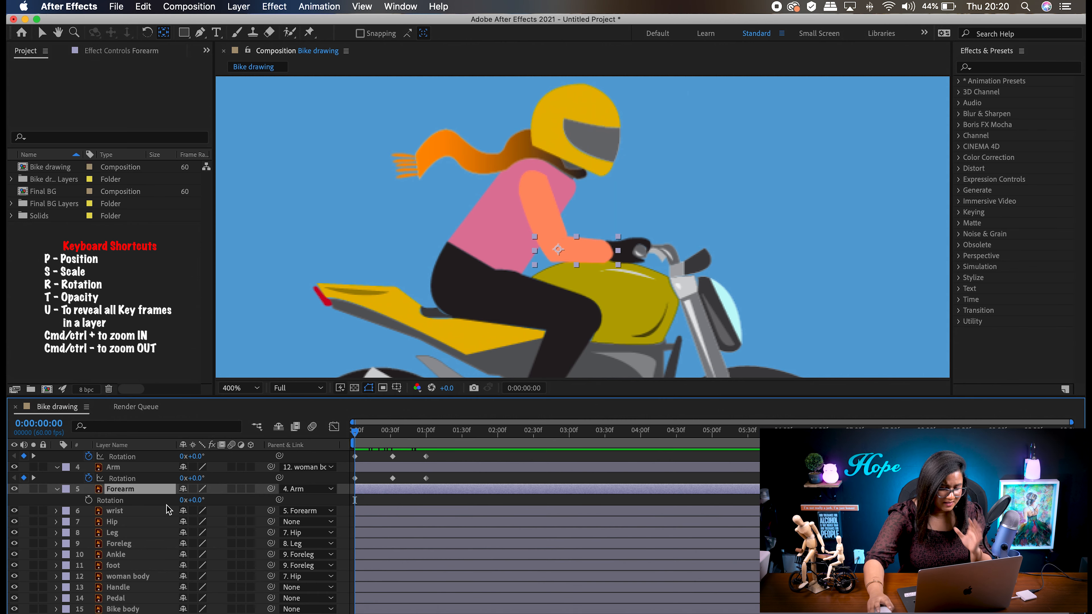
click(89, 500)
click(356, 432)
drag(364, 435, 393, 434)
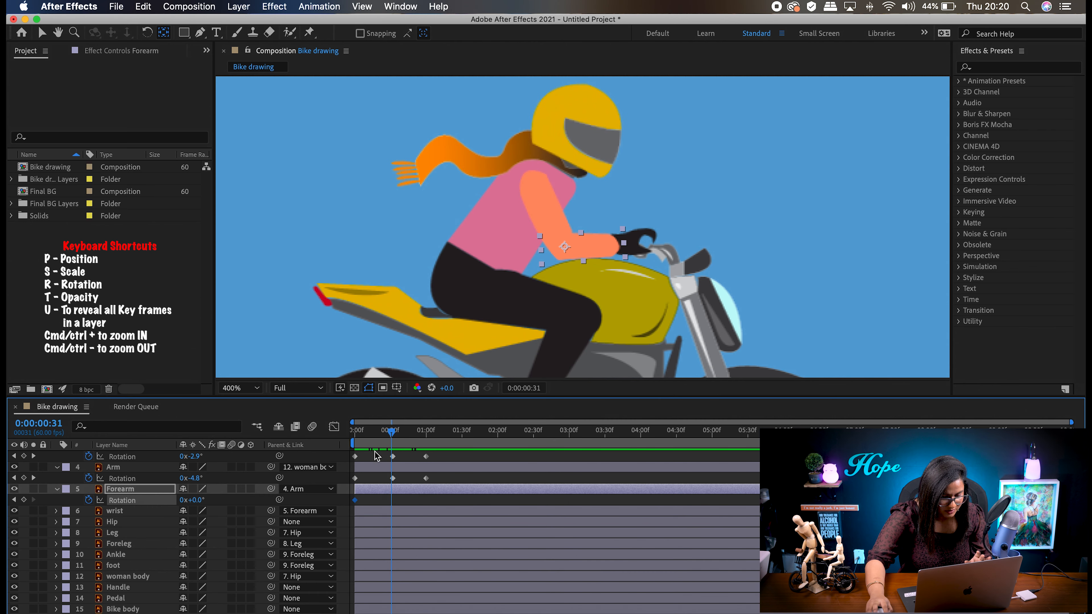
drag(194, 500, 198, 500)
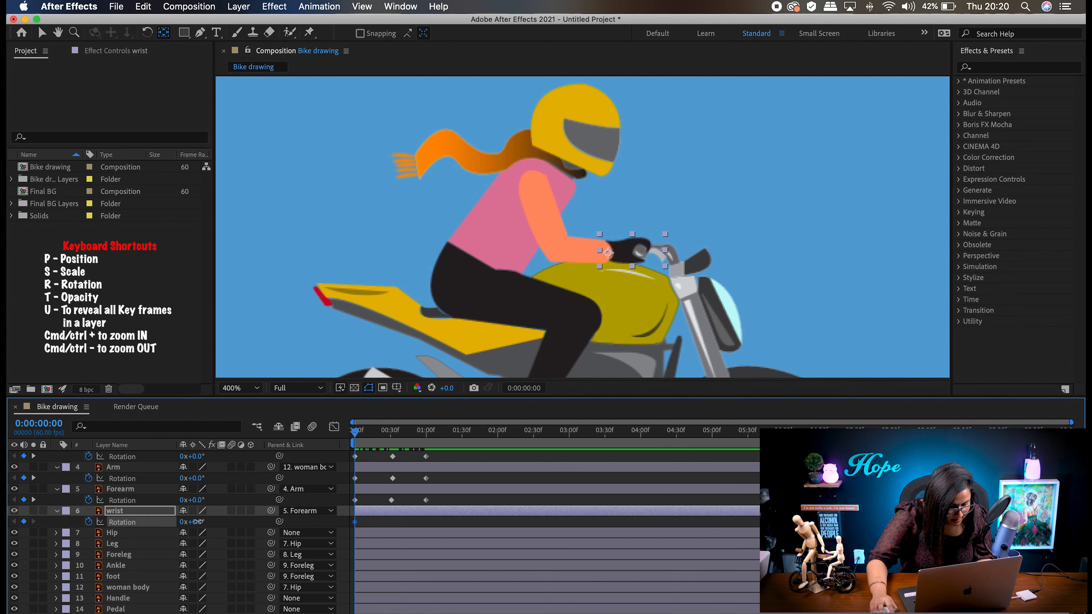
Step: Try rotating the wrist layer slightly on the first frame, and undo the rotation
drag(196, 522, 201, 522)
key(super+z)
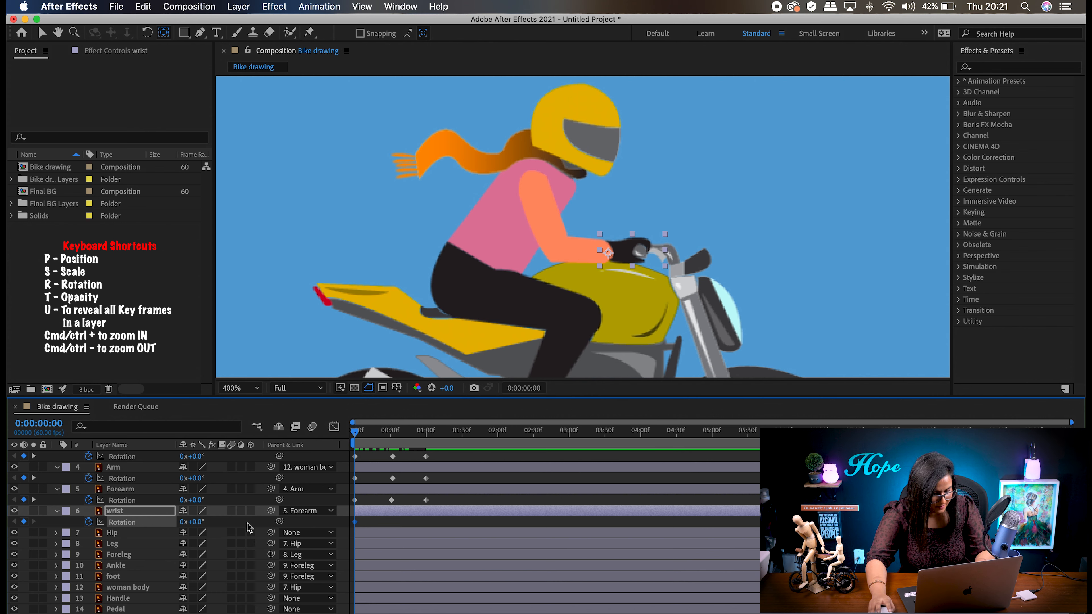